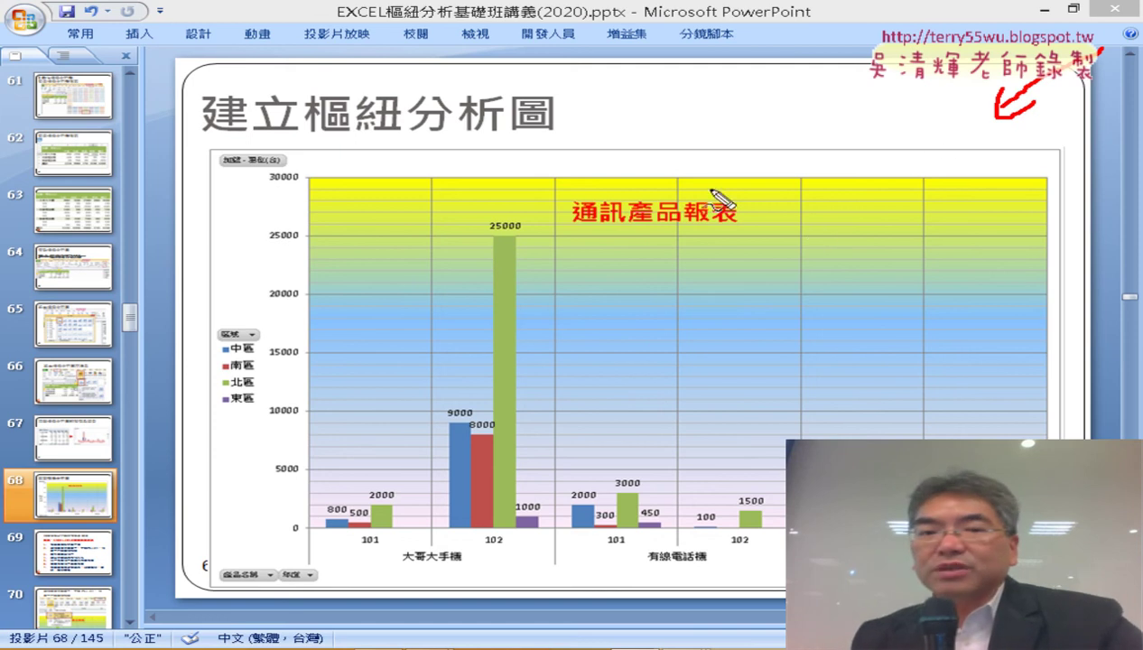
Mark the target chart's title, legend, 25000 label and gridlines with the pen, then erase the marks.
drag(714, 240, 736, 206)
drag(713, 63, 670, 164)
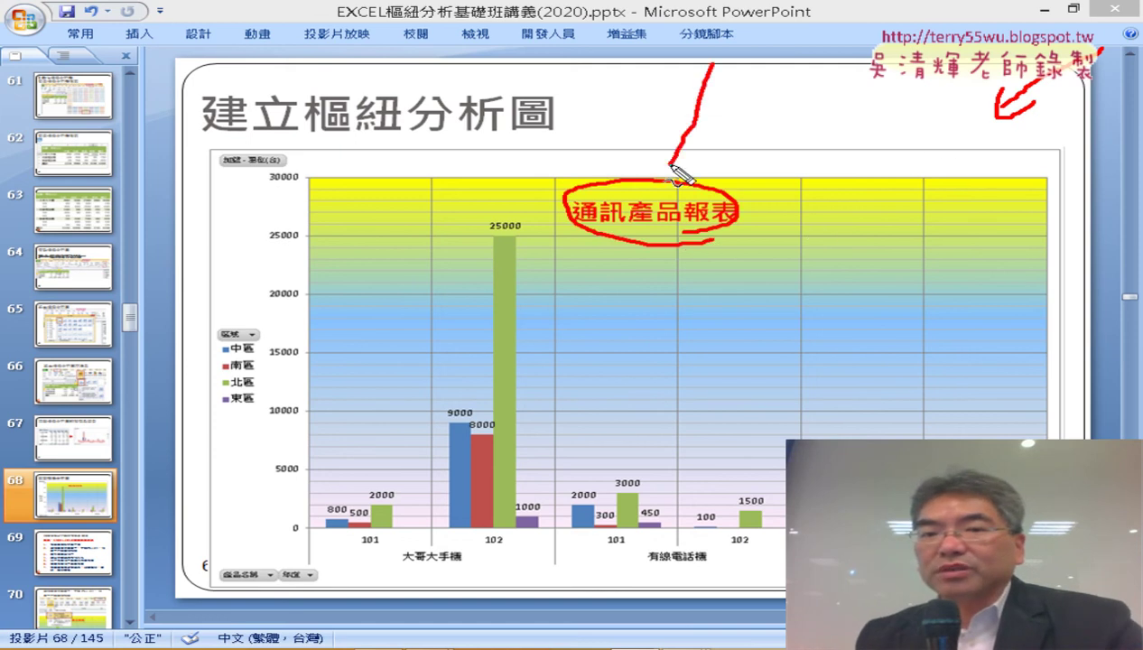
drag(657, 116, 670, 164)
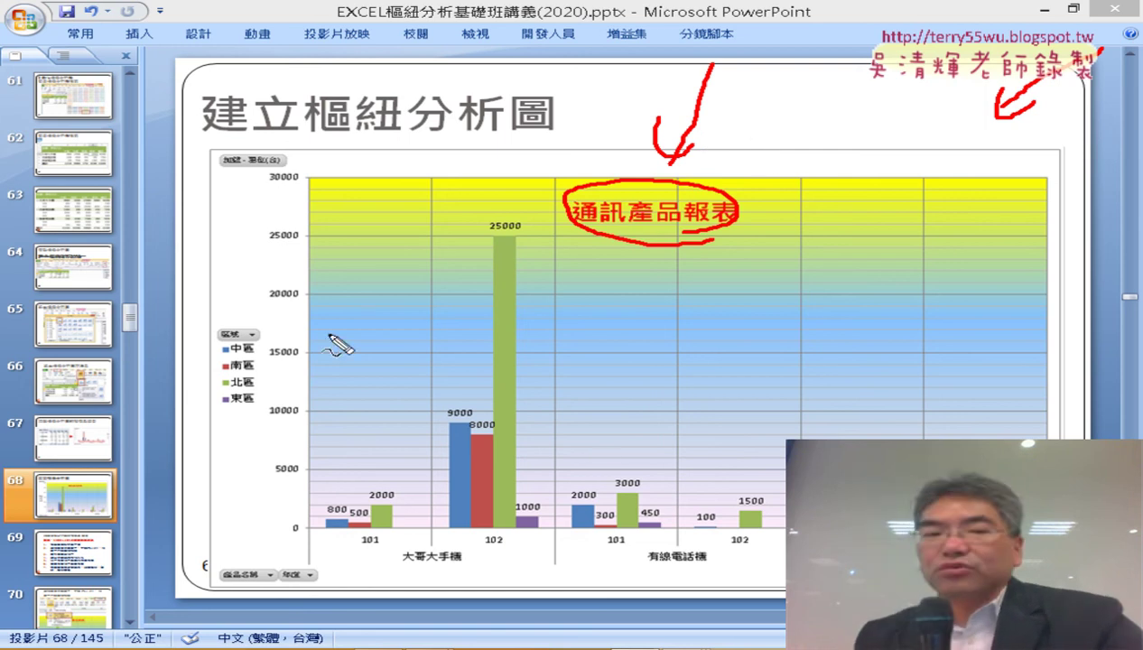
mouse_move(250, 407)
mouse_down()
mouse_move(206, 361)
mouse_move(273, 397)
mouse_move(261, 423)
mouse_up()
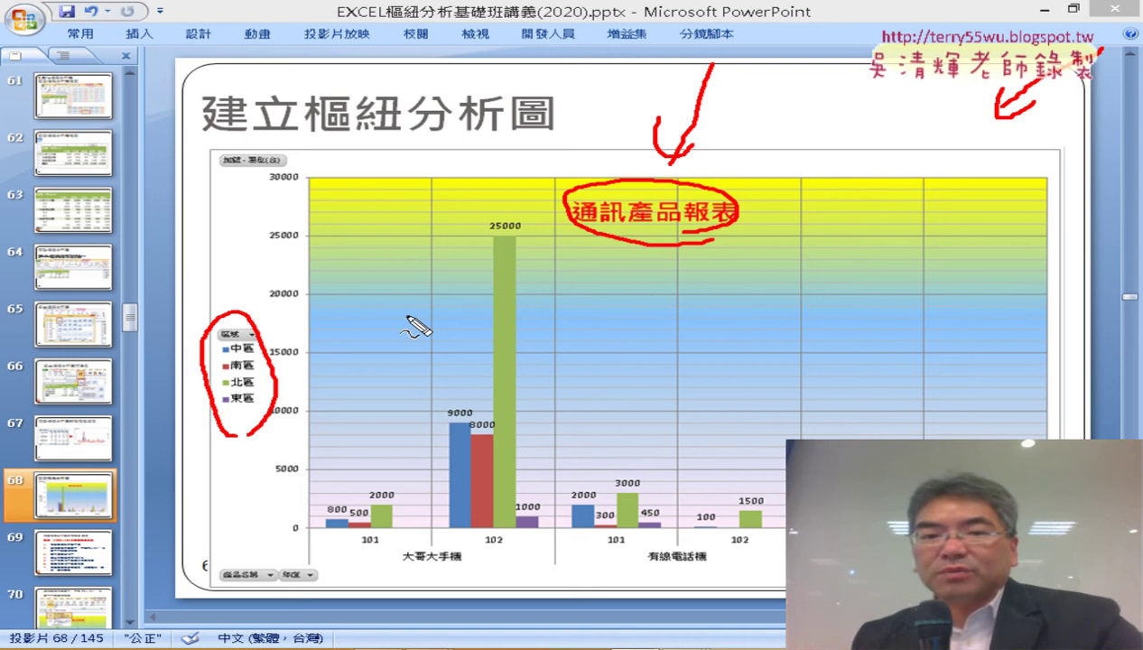
mouse_move(485, 236)
mouse_down()
mouse_move(425, 230)
mouse_move(487, 252)
mouse_up()
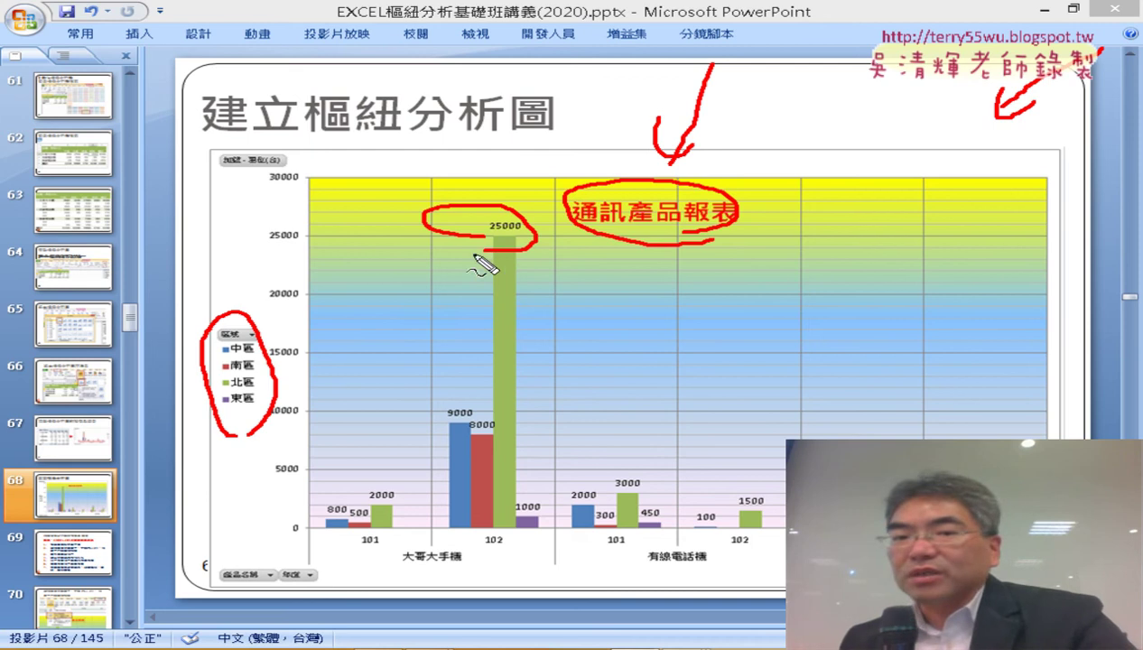
drag(801, 245, 967, 232)
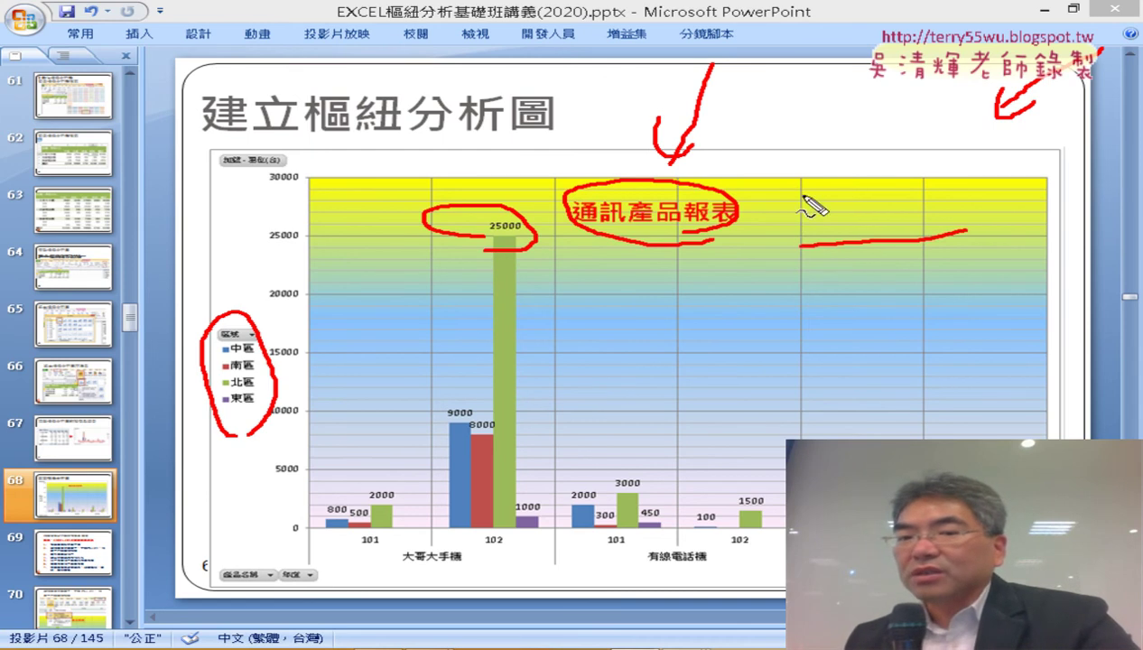
drag(796, 190, 799, 298)
drag(929, 188, 933, 296)
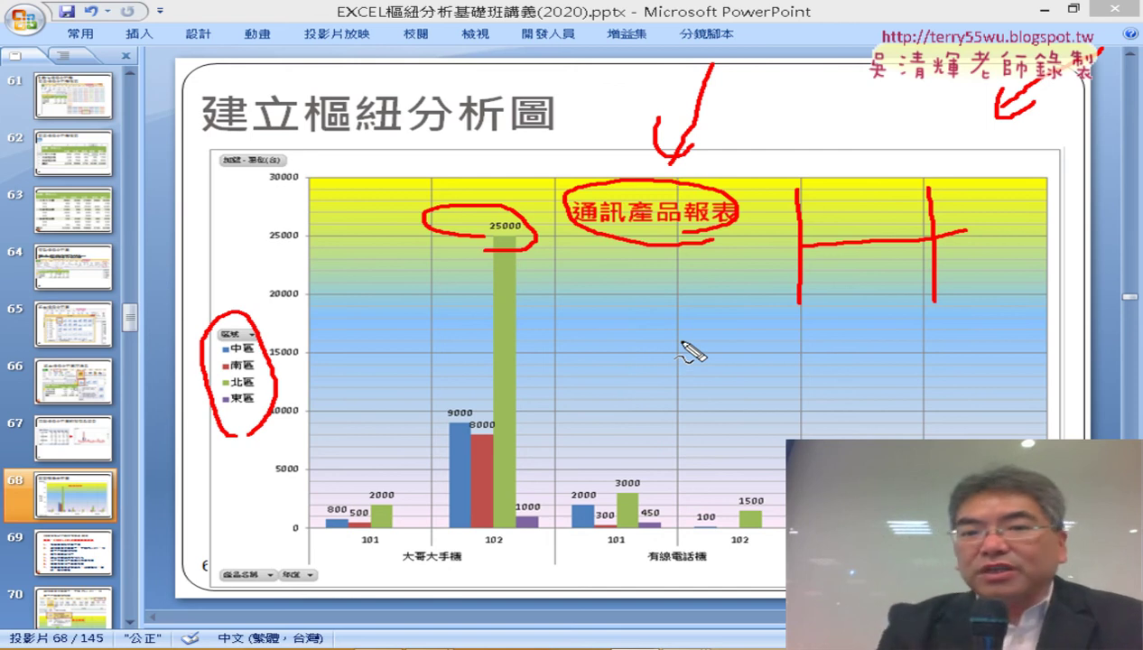
key(Escape)
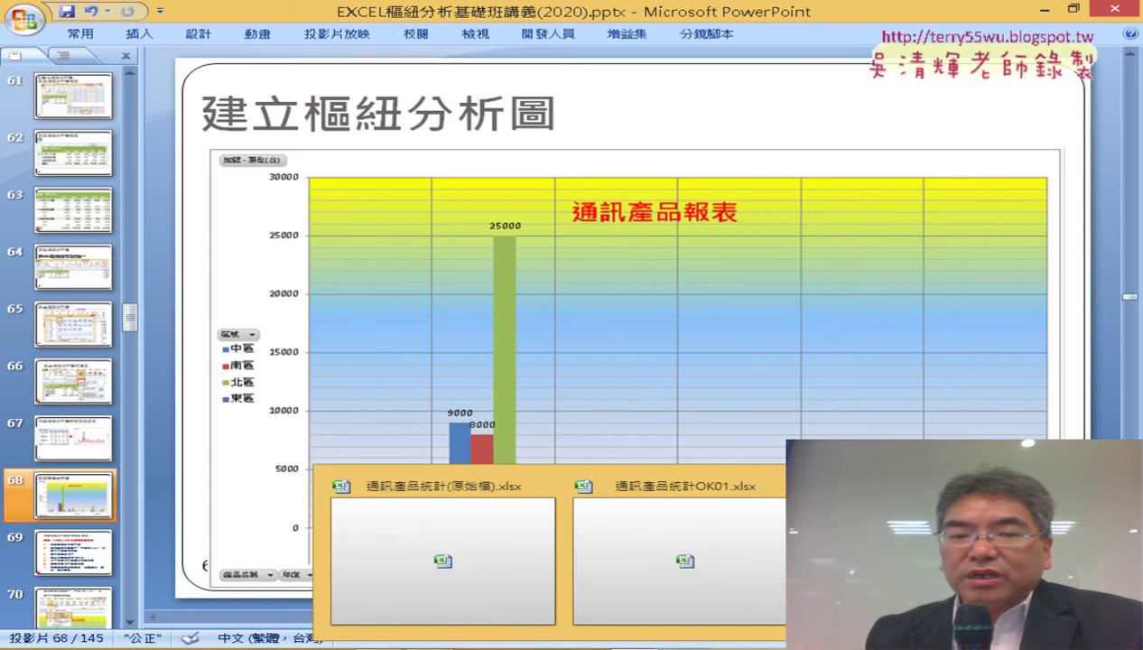
From a selected pivot table value, insert a Clustered Column pivot chart.
click(447, 562)
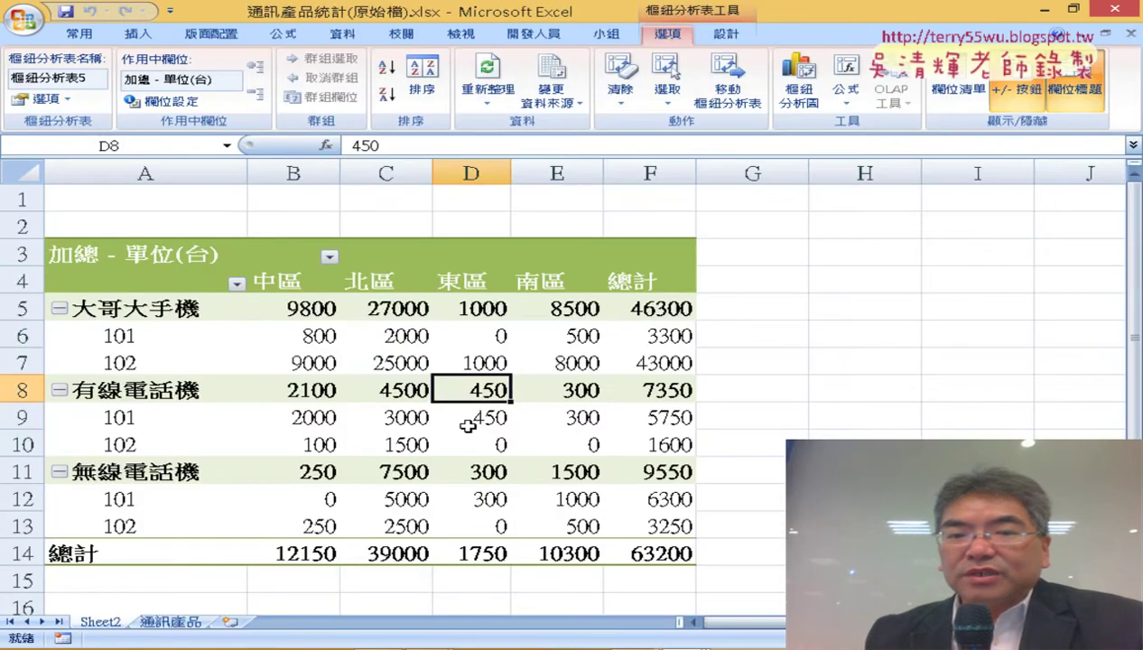
click(421, 340)
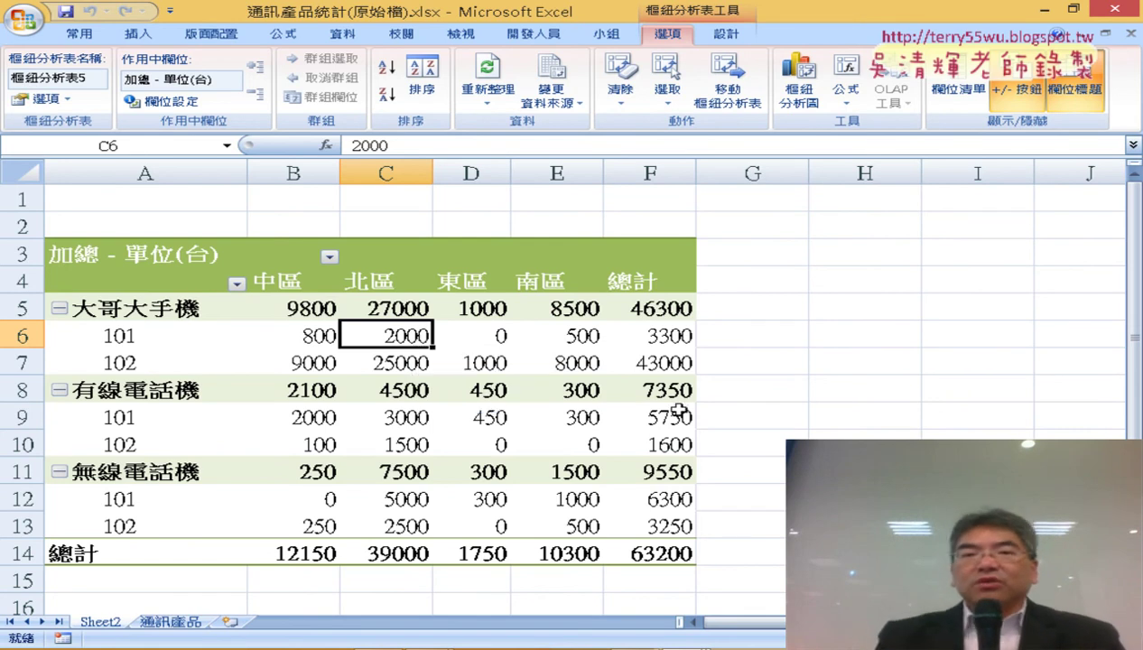
click(791, 93)
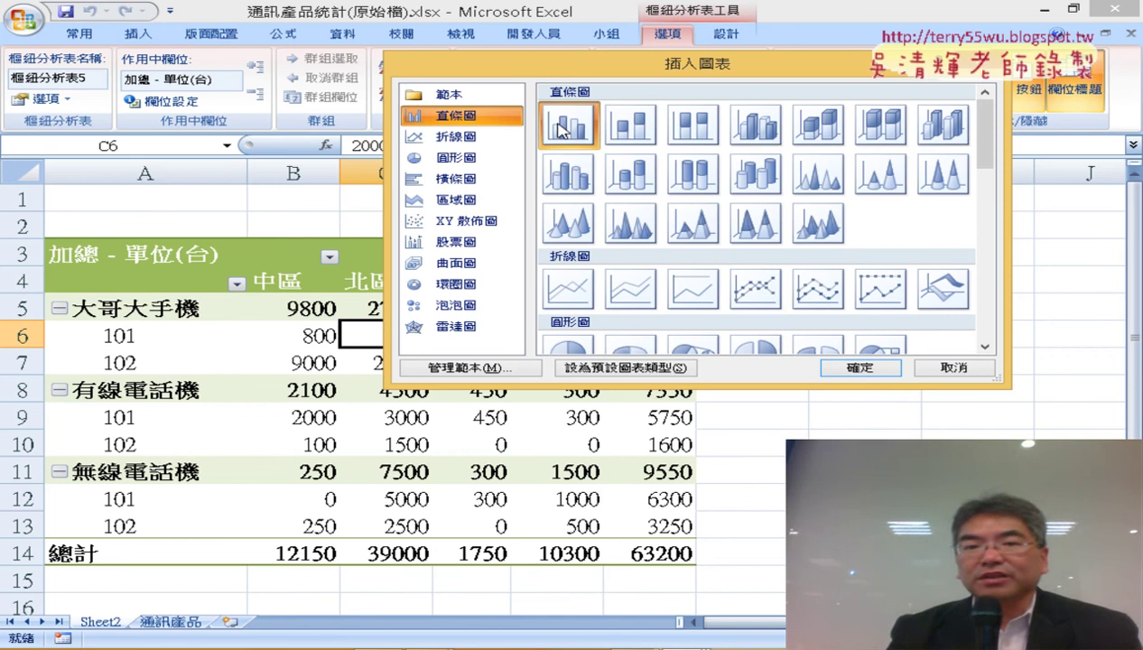
click(861, 368)
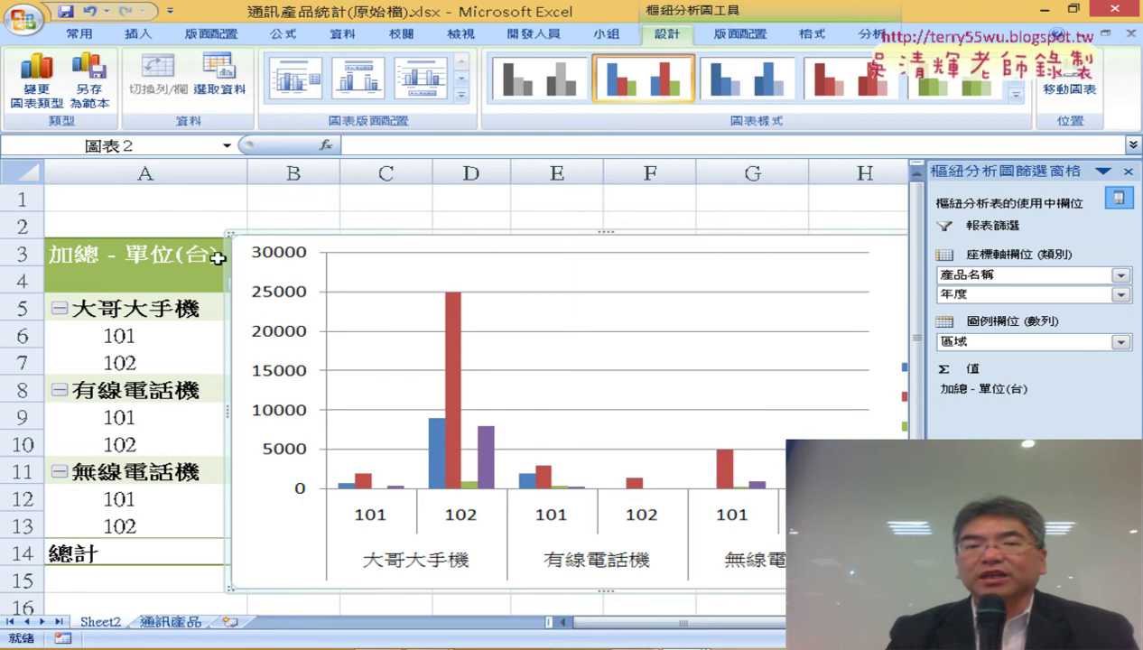
Use Move Chart to relocate the pivot chart onto a new sheet, Chart3.
right_click(457, 240)
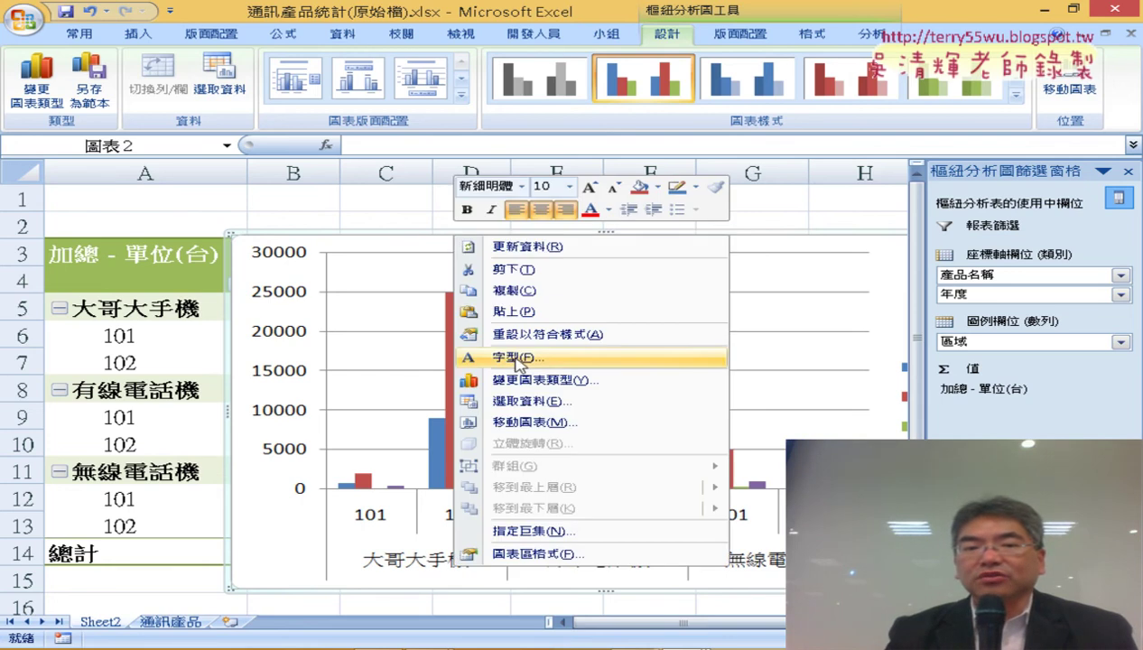
click(534, 423)
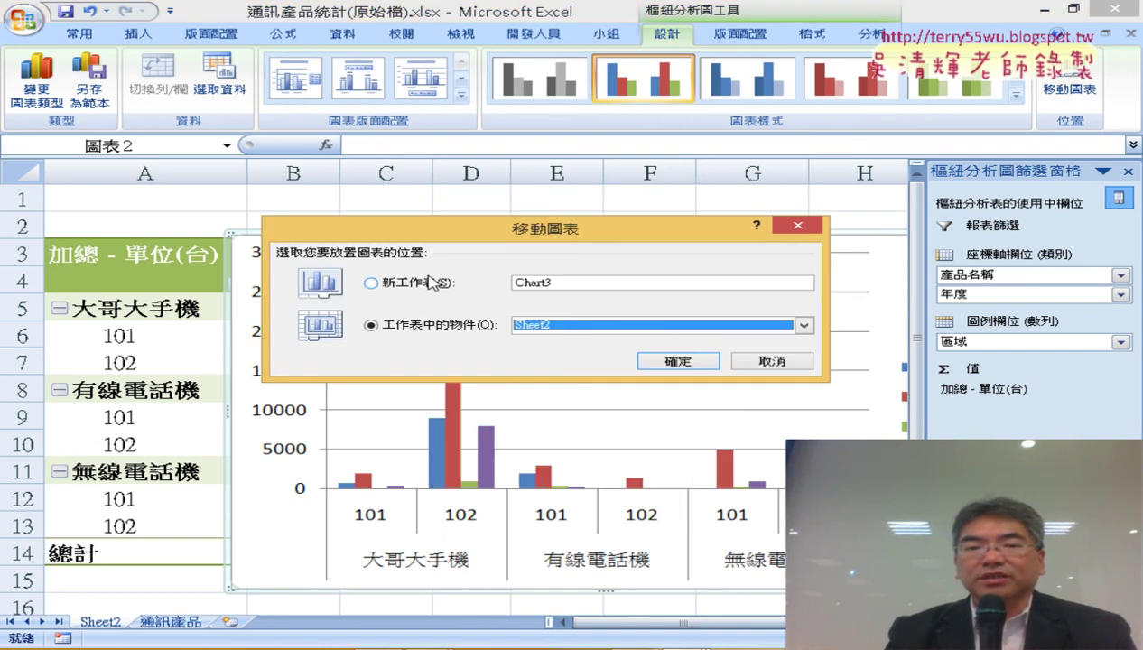
click(400, 289)
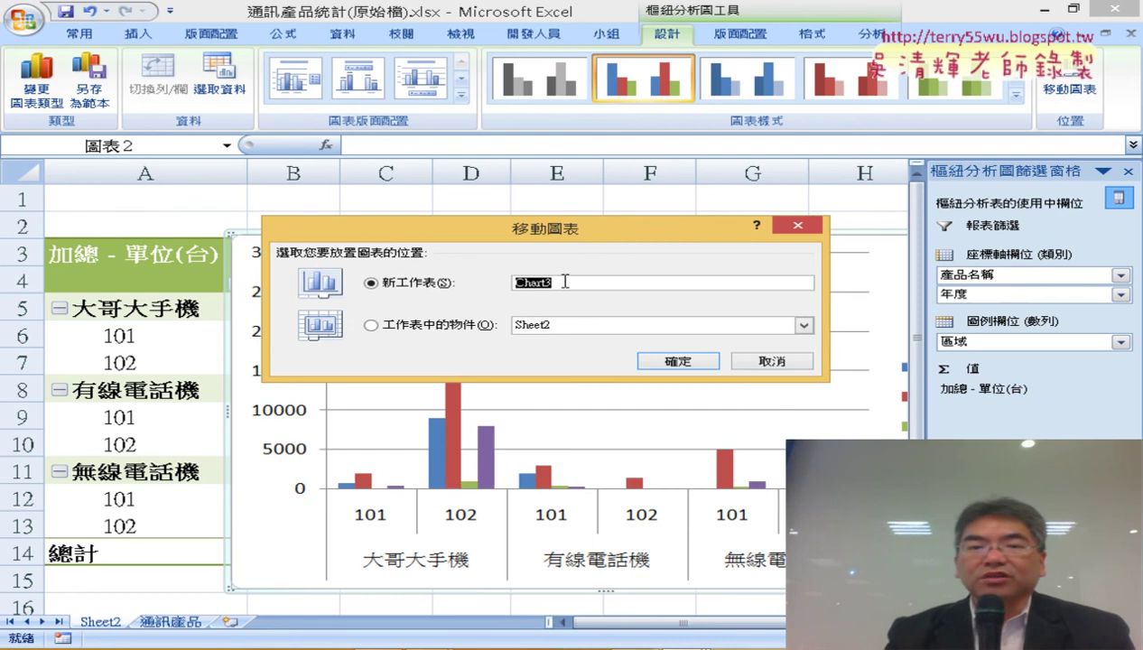
click(678, 363)
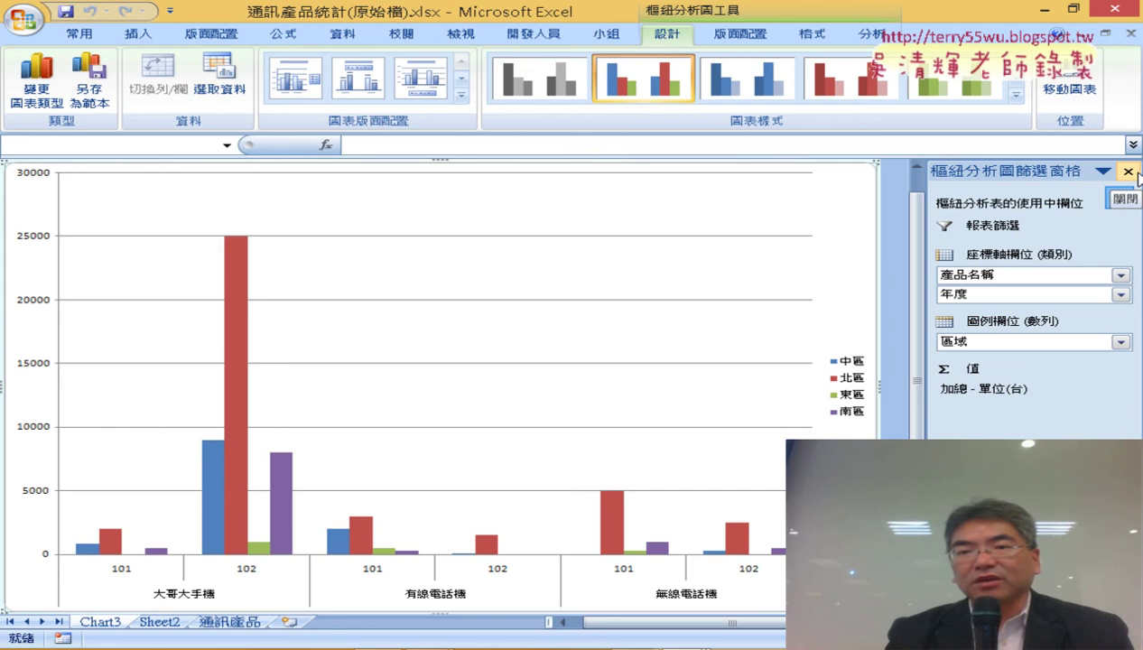
Close the PivotChart Filter Pane.
click(1128, 172)
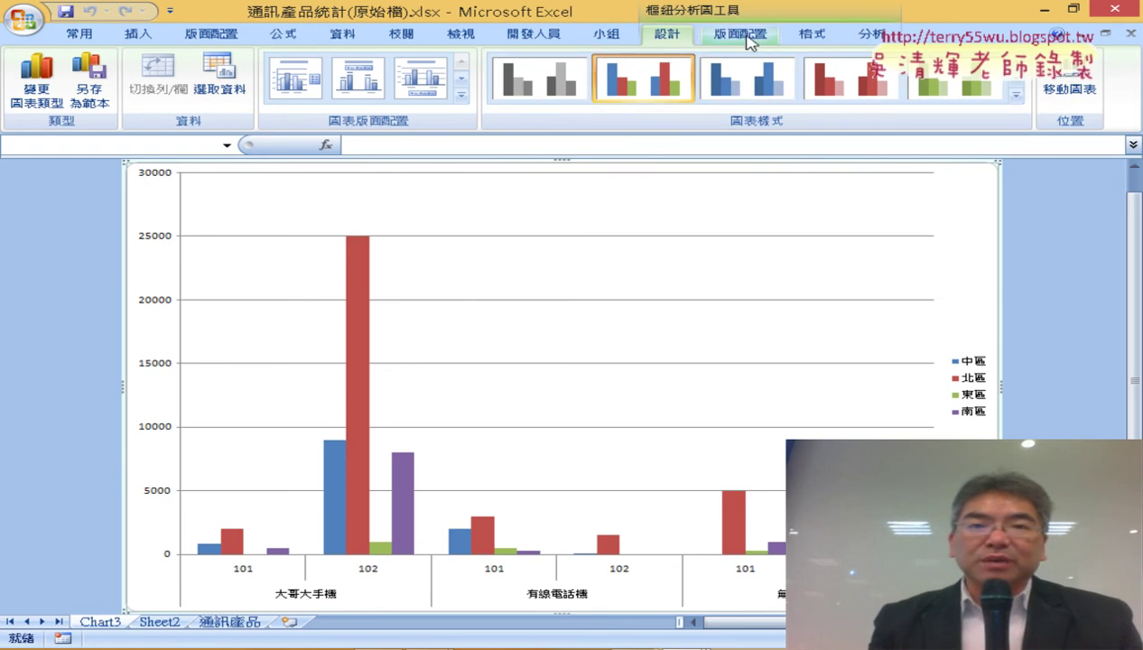
Show the PivotChart Tools Layout tab and highlight its Labels, Axes and Background groups.
click(746, 34)
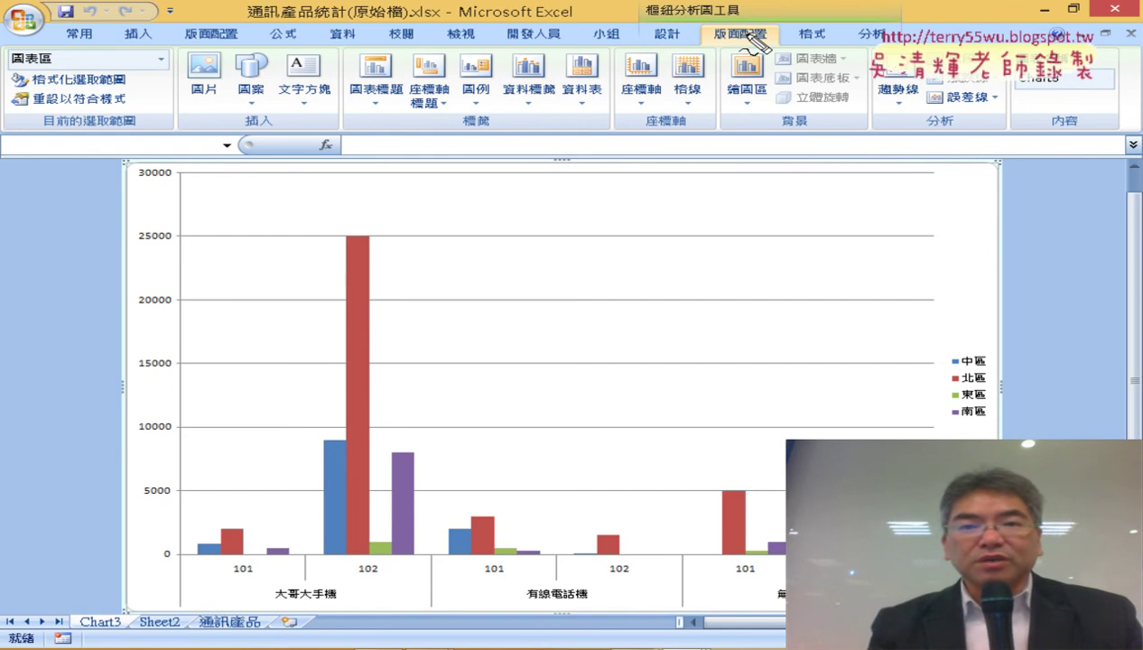
drag(768, 56, 774, 61)
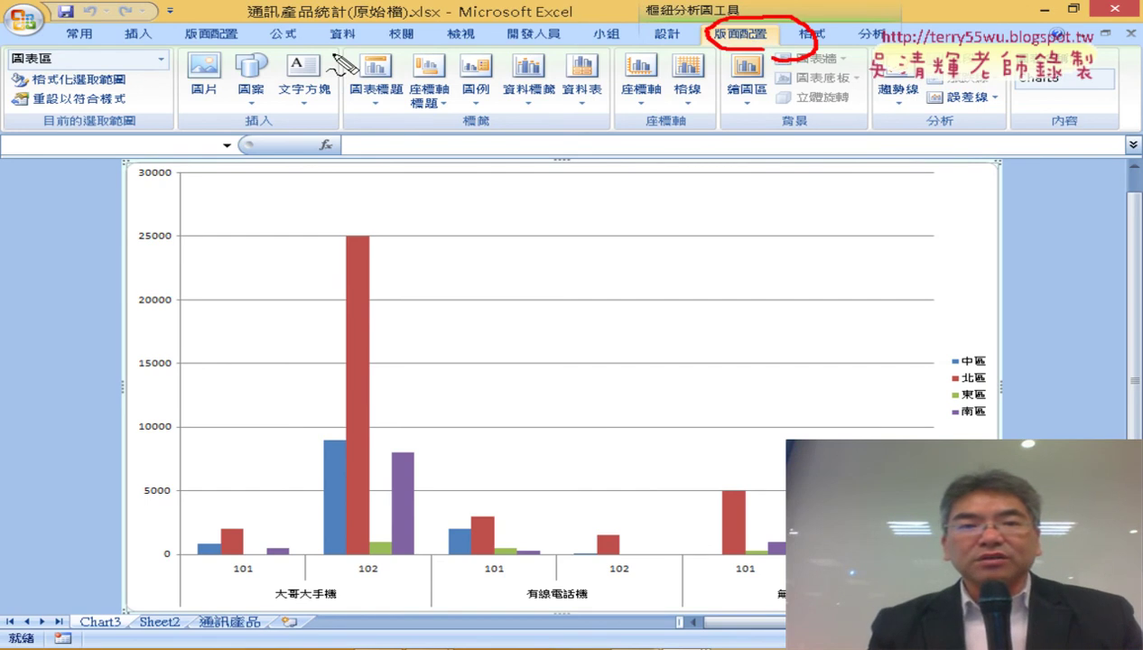
drag(333, 54, 327, 116)
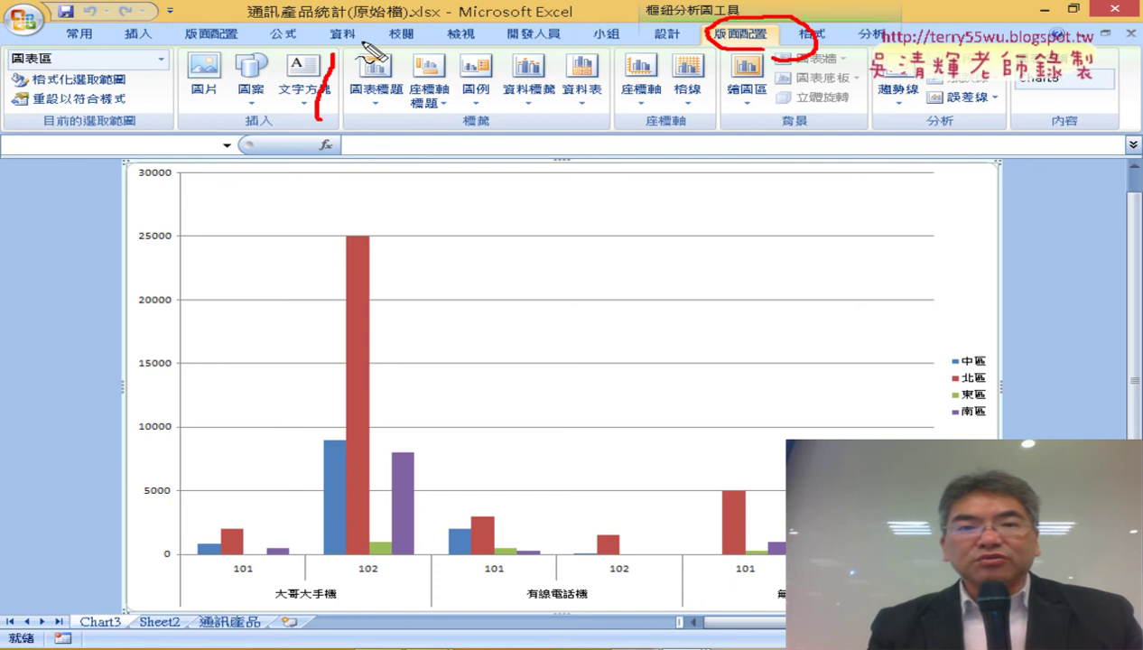
mouse_move(364, 43)
mouse_down()
mouse_move(633, 38)
mouse_move(784, 72)
mouse_move(803, 104)
mouse_up()
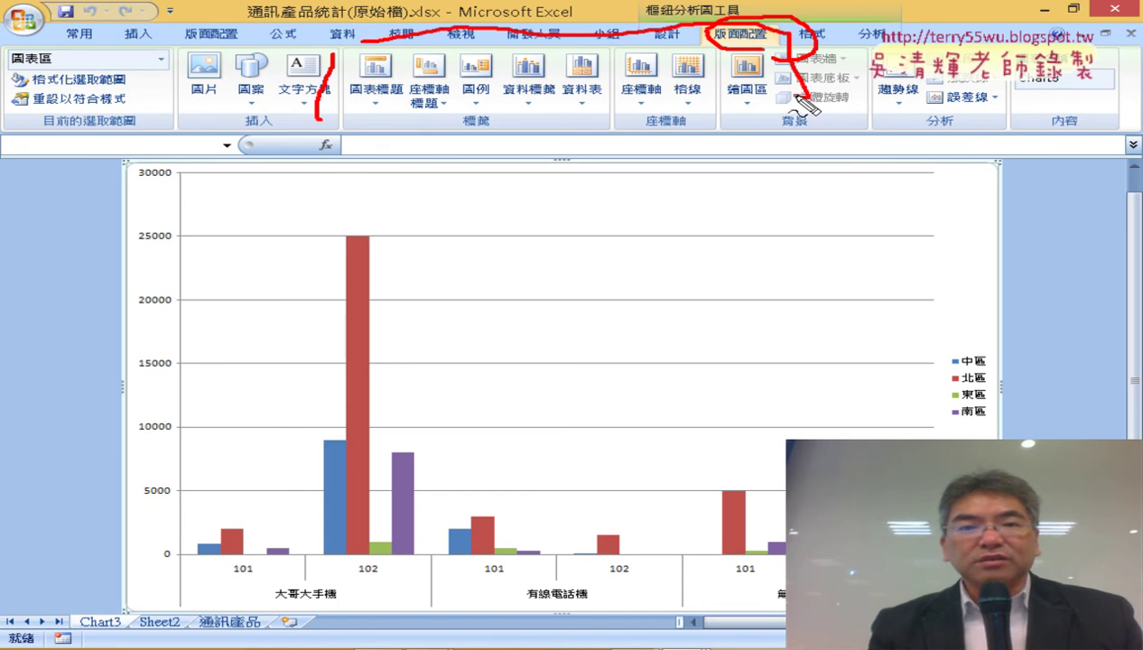
drag(368, 119, 728, 113)
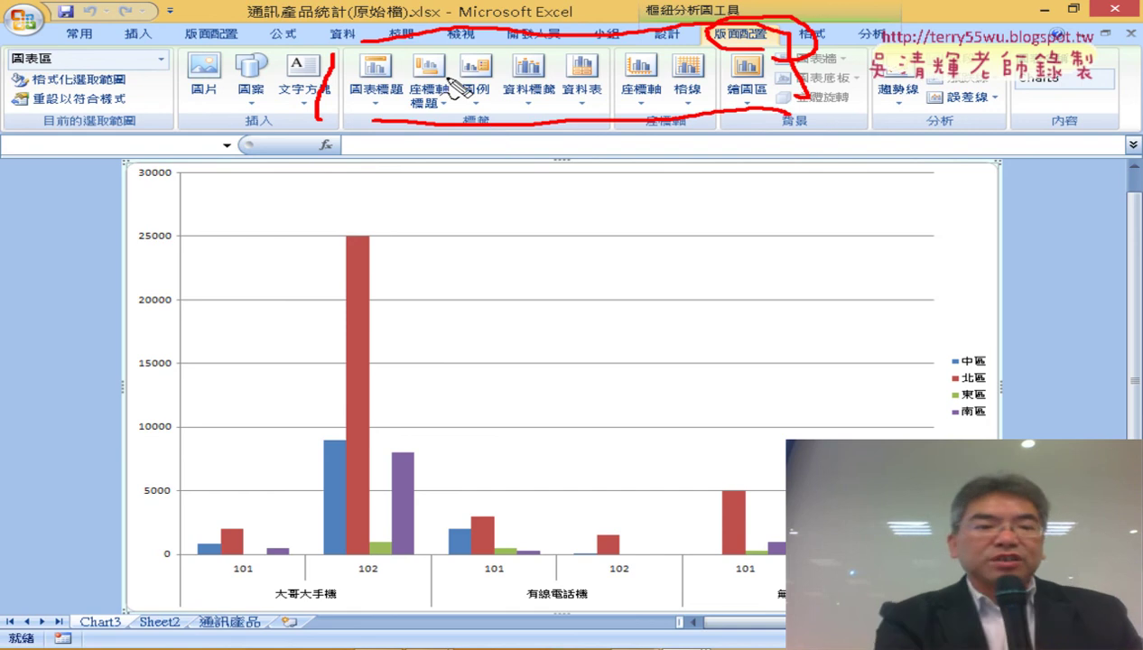
key(Escape)
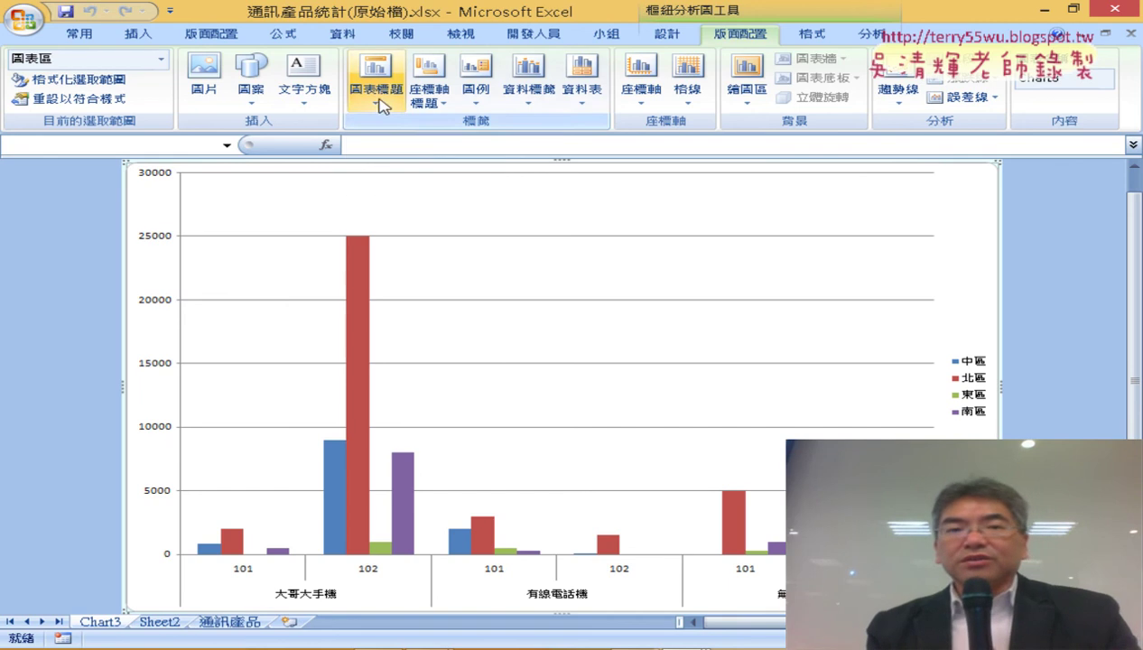
Add a Centered Overlay chart title, after briefly trying Above Chart.
click(380, 106)
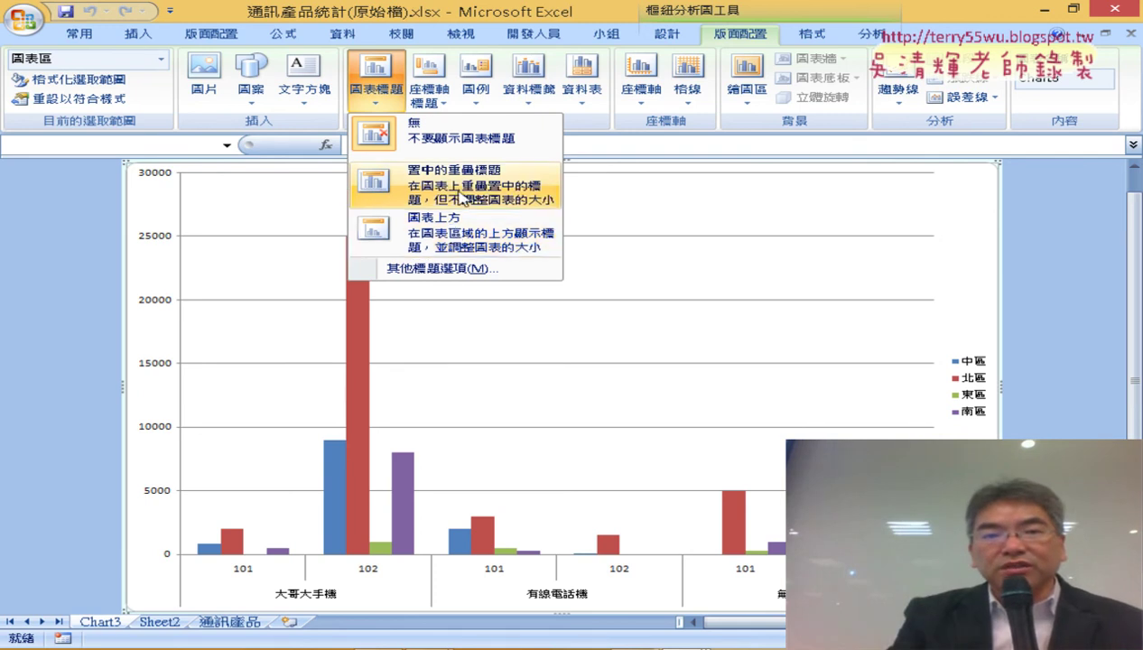
click(462, 197)
click(381, 96)
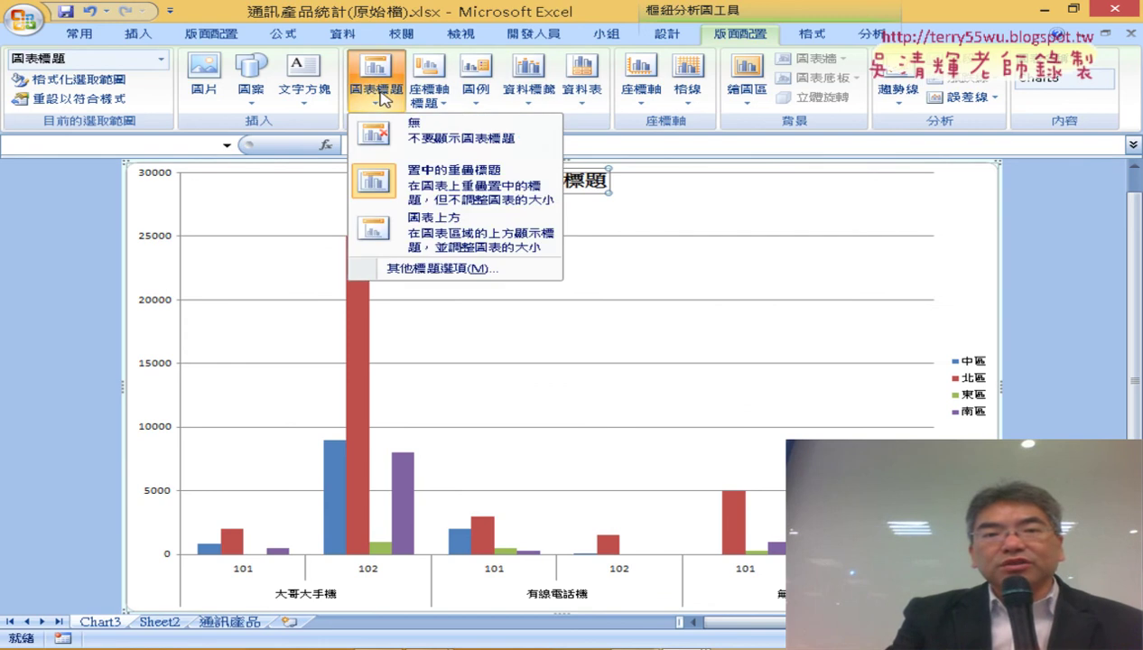
click(421, 240)
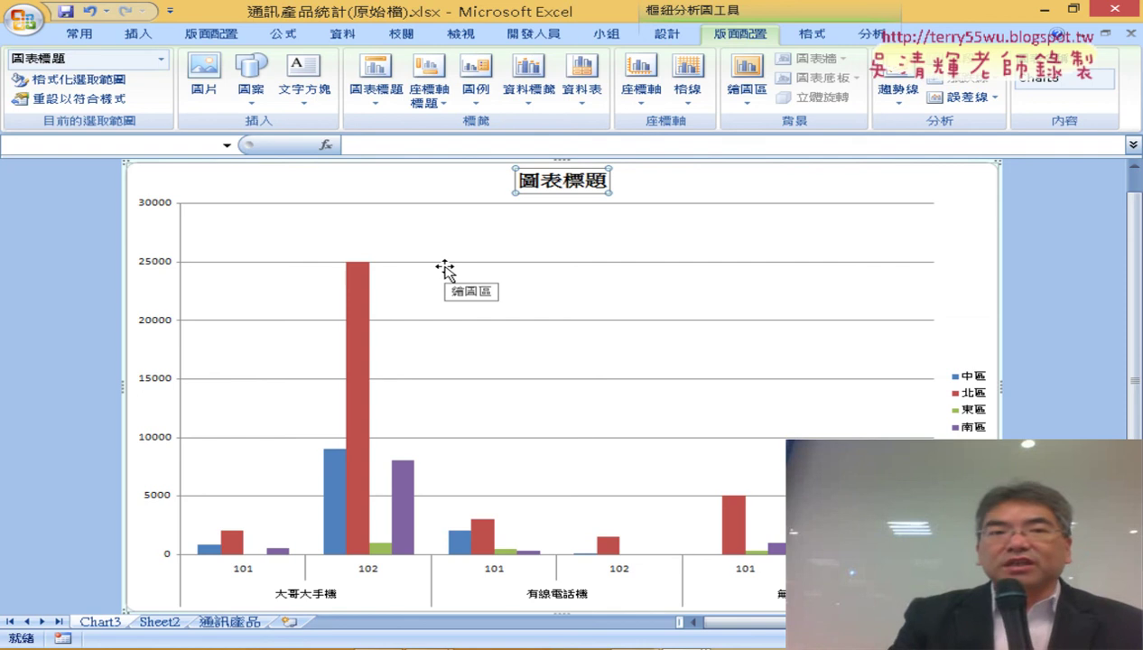
click(366, 91)
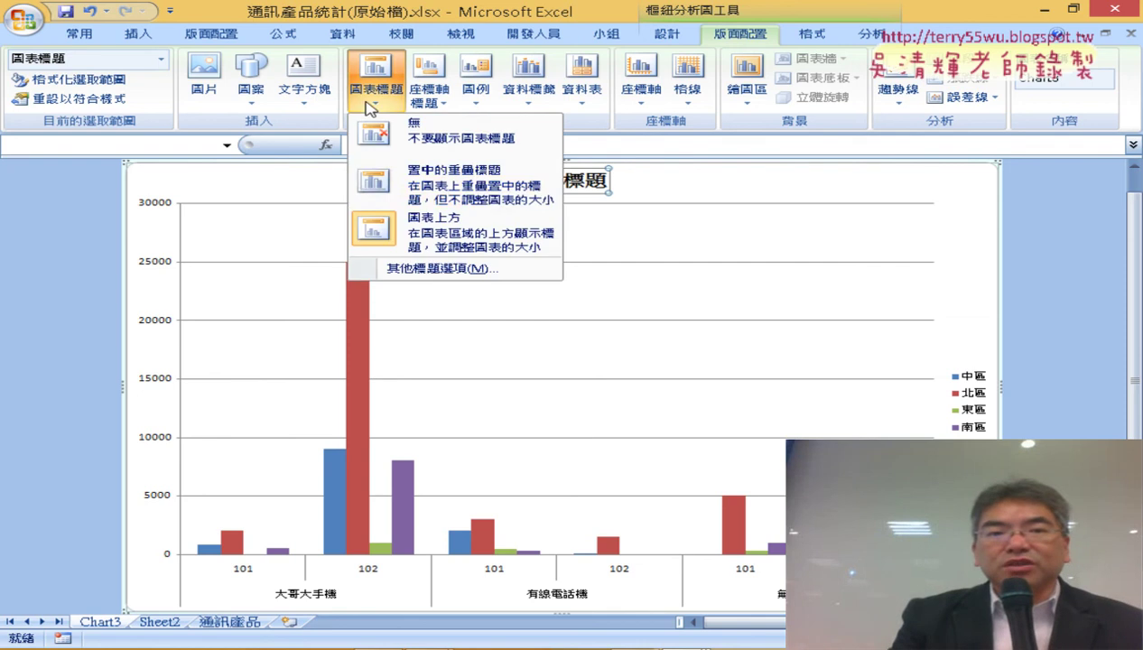
click(481, 198)
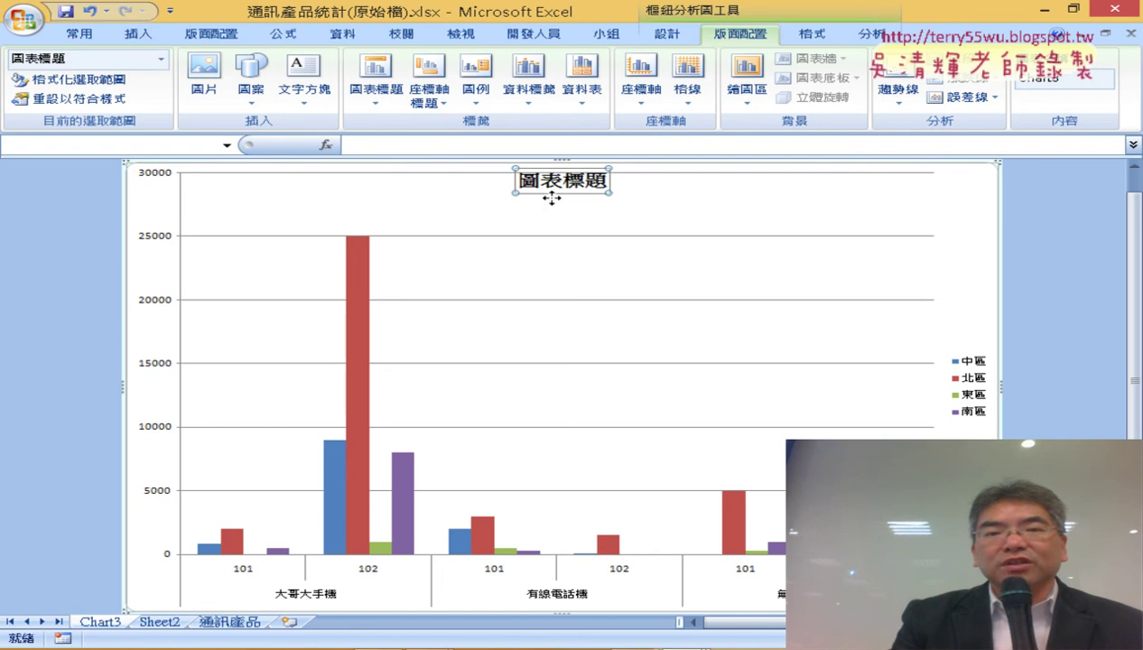
Enter 通訊產品報表 as the title and centre it over the chart.
mouse_move(551, 198)
mouse_down()
mouse_move(550, 230)
mouse_move(653, 218)
mouse_up()
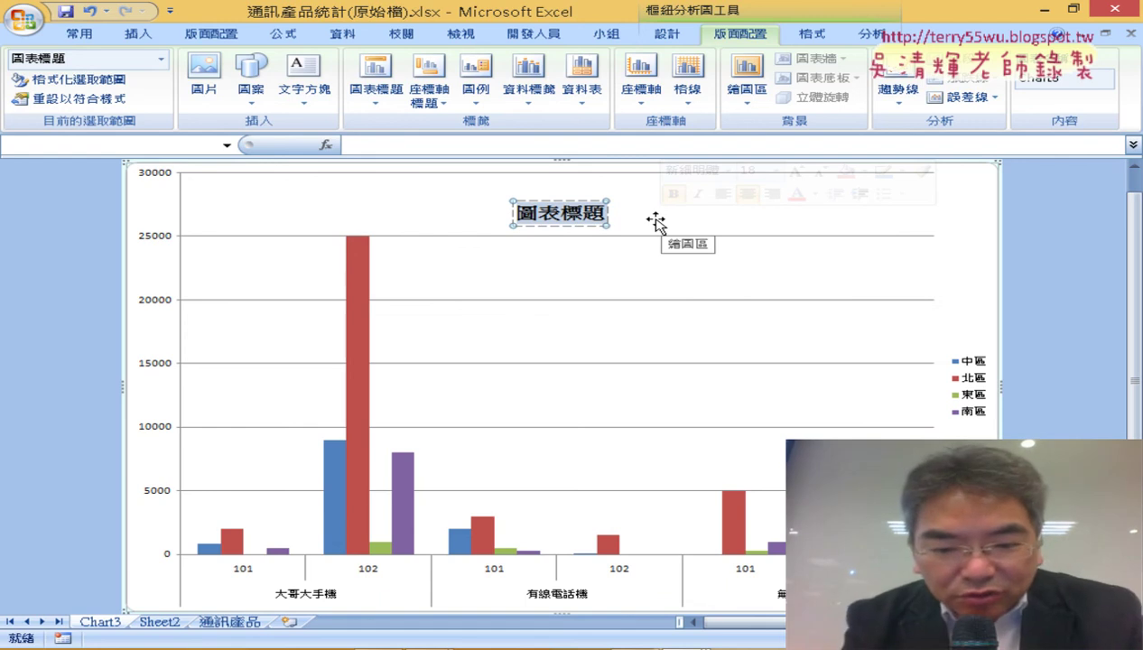
text(通訊)
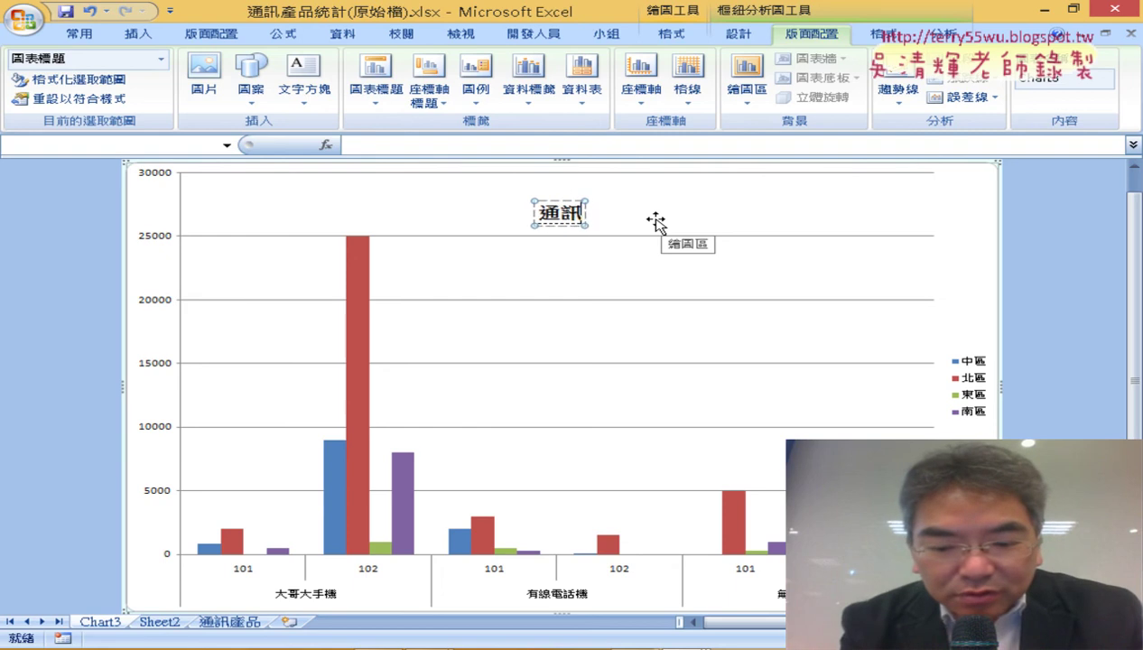
text(產ㄆㄧ)
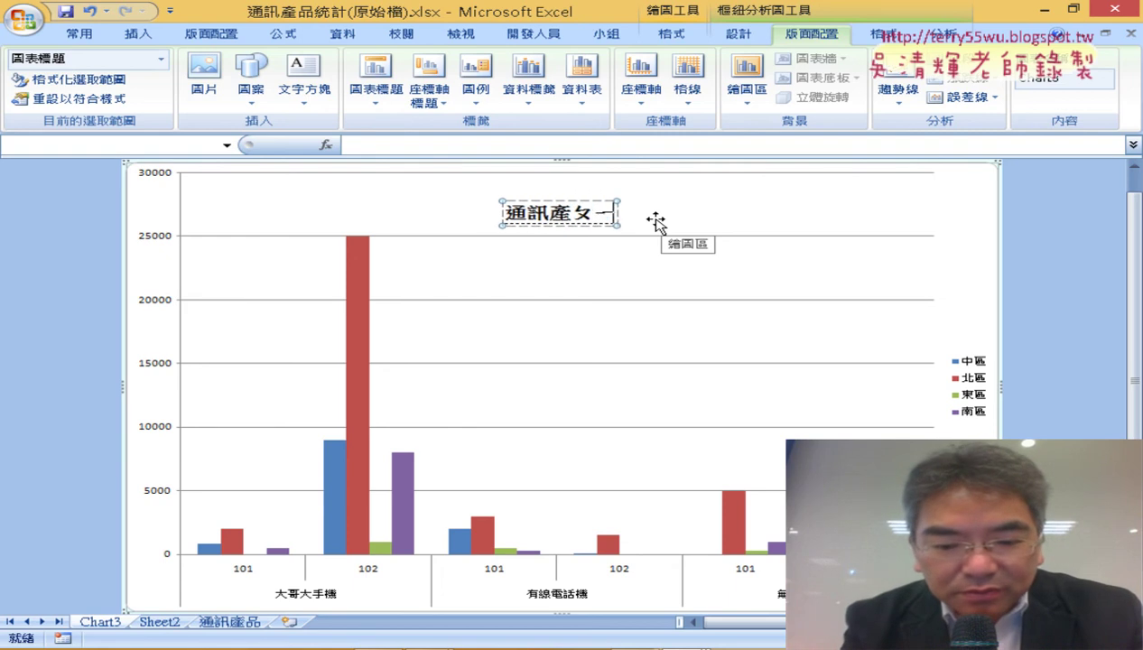
key(BackSpace)
key(BackSpace)
text(品報表)
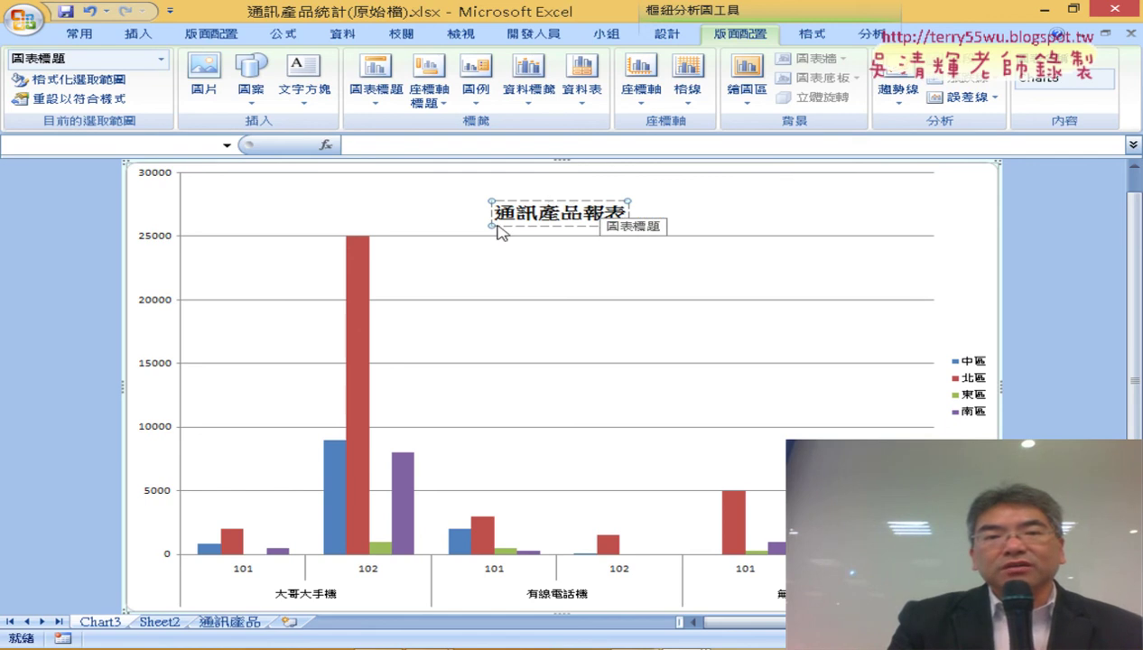
drag(496, 217, 499, 217)
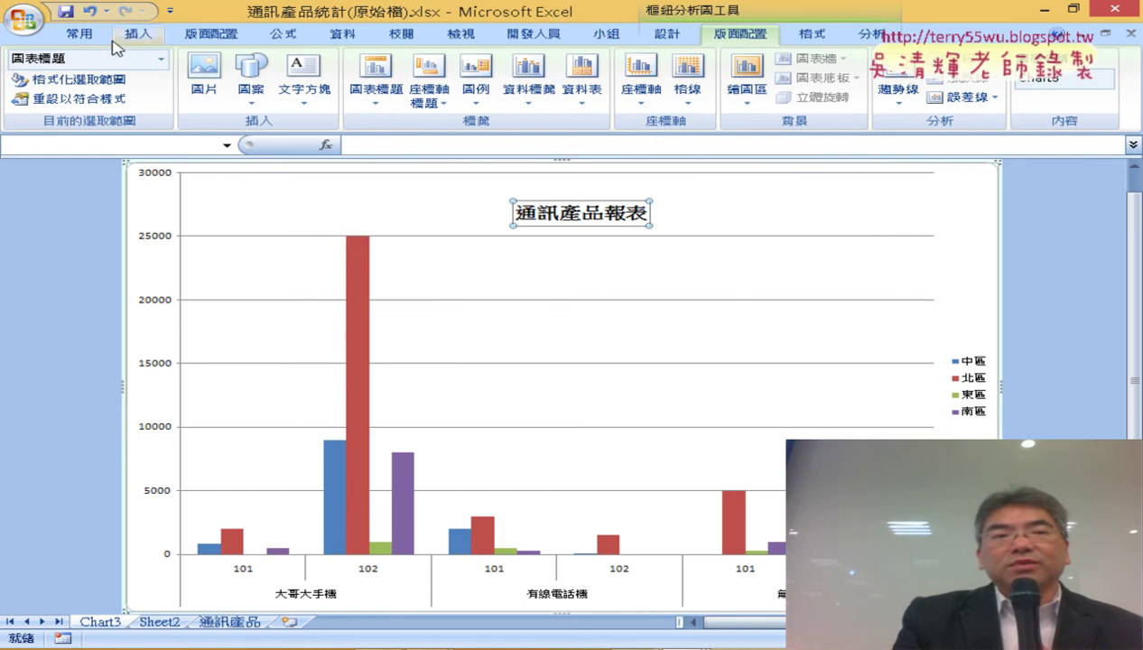
Format the title 通訊產品報表 as bold 24-point 微軟正黑體.
click(89, 38)
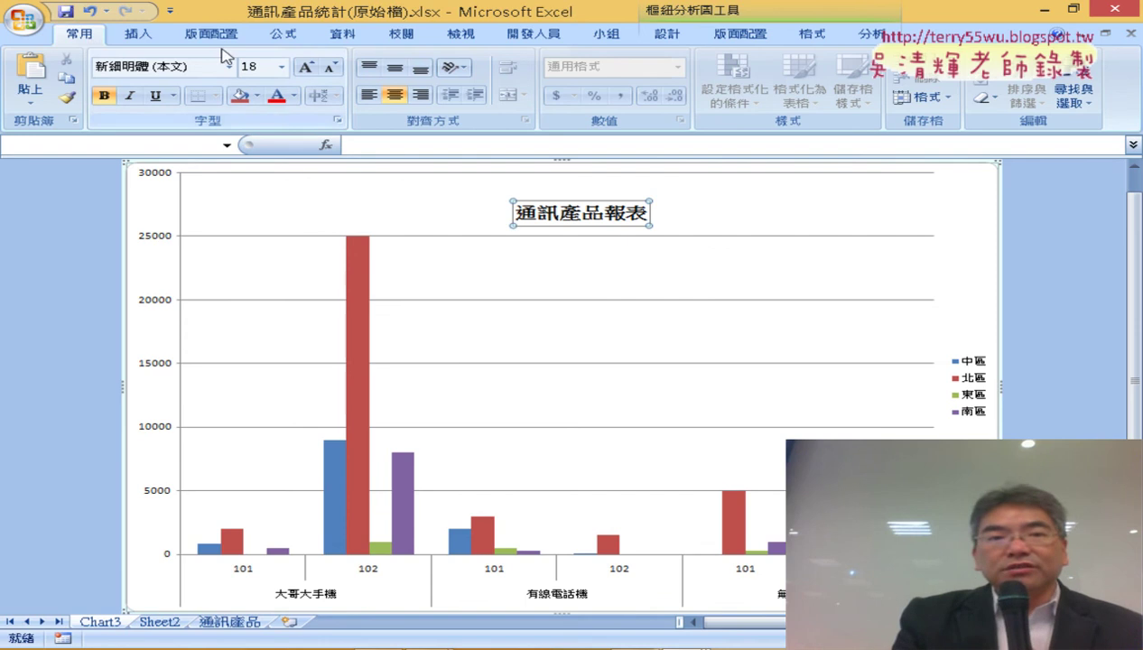
click(283, 68)
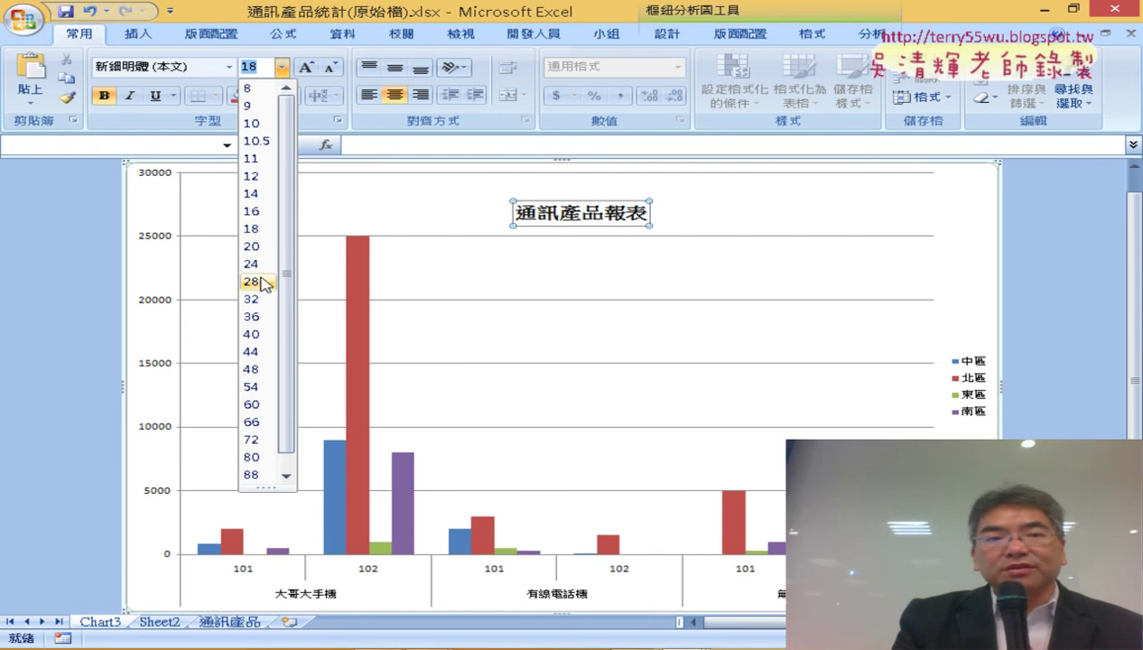
click(254, 263)
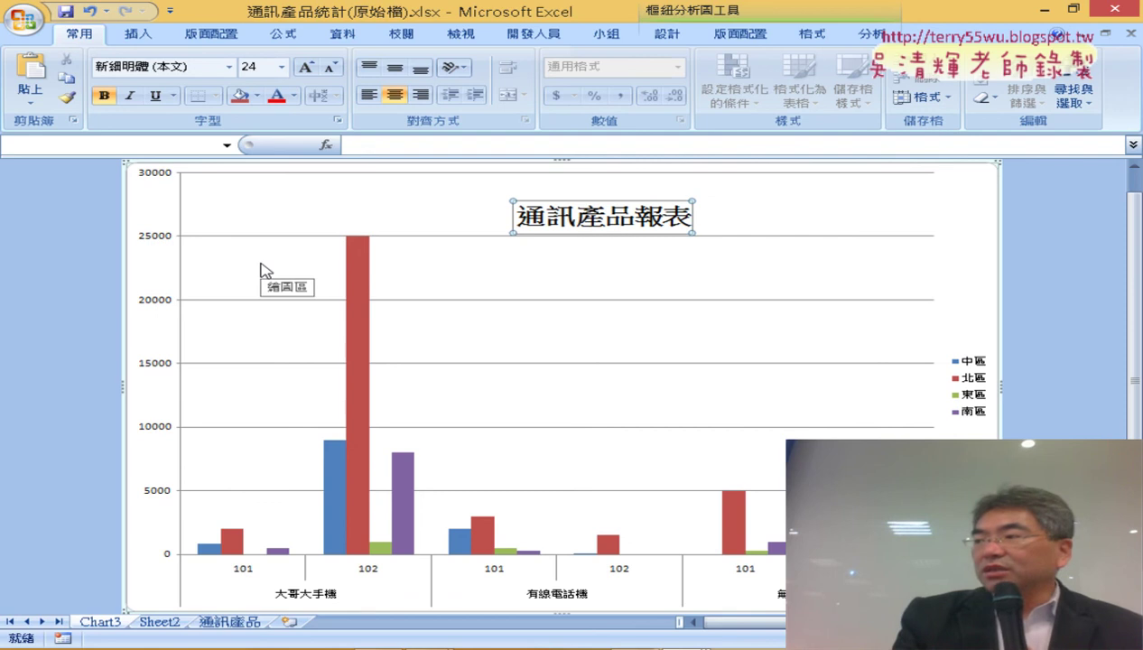
click(228, 69)
scroll(238, 301, down, 3)
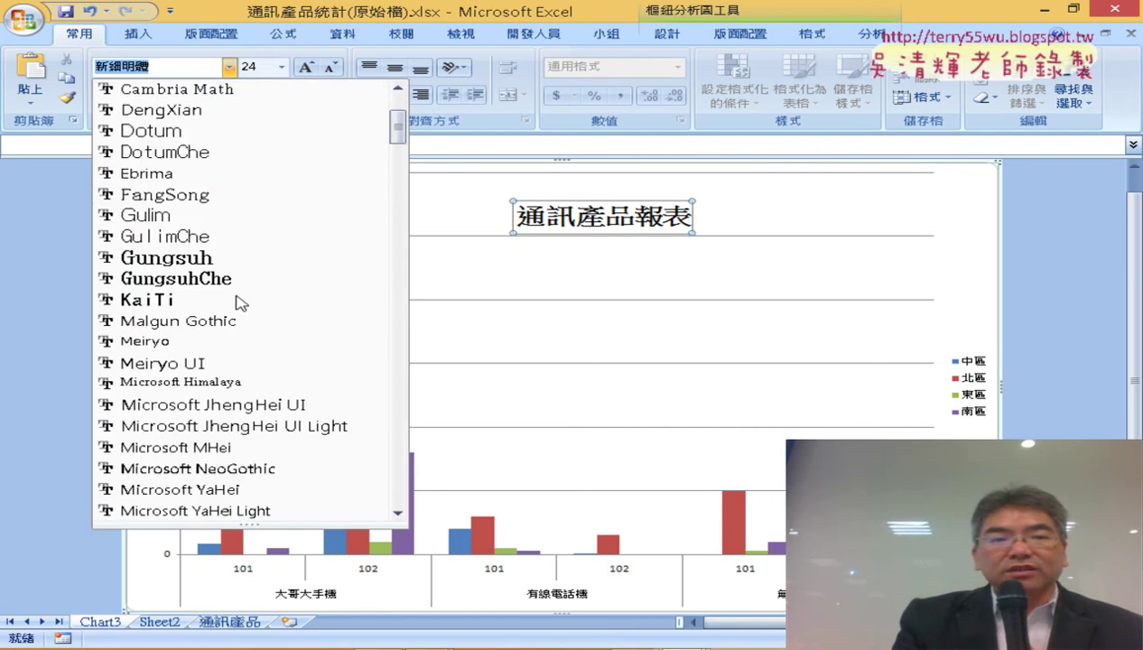
scroll(242, 298, down, 6)
scroll(242, 298, down, 4)
scroll(247, 296, down, 3)
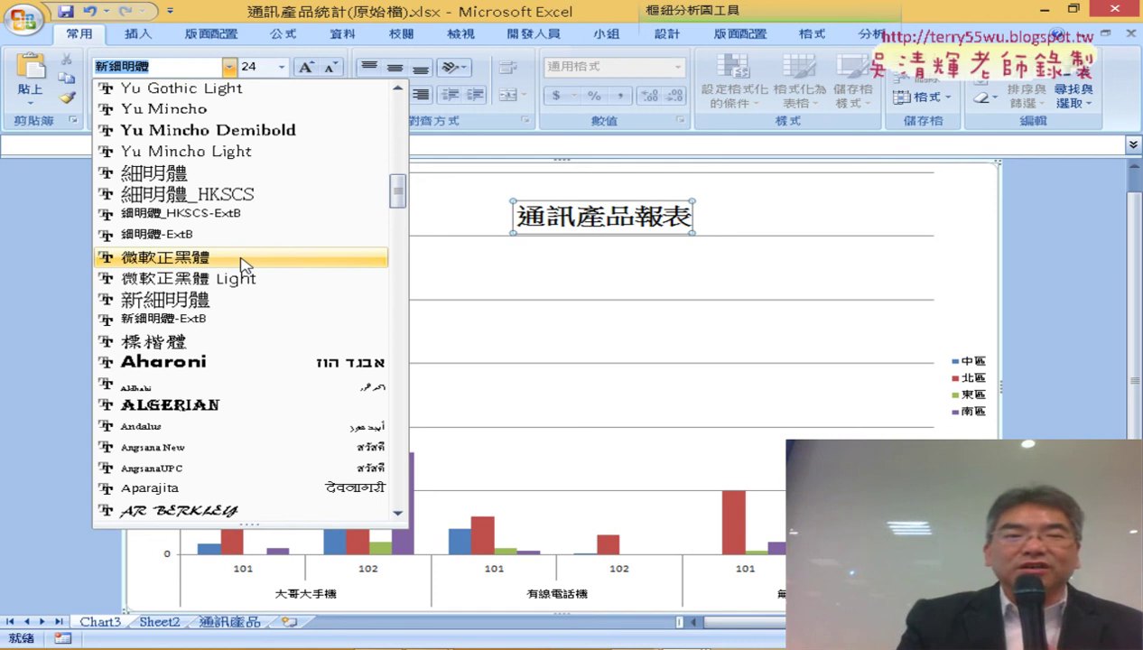
click(242, 265)
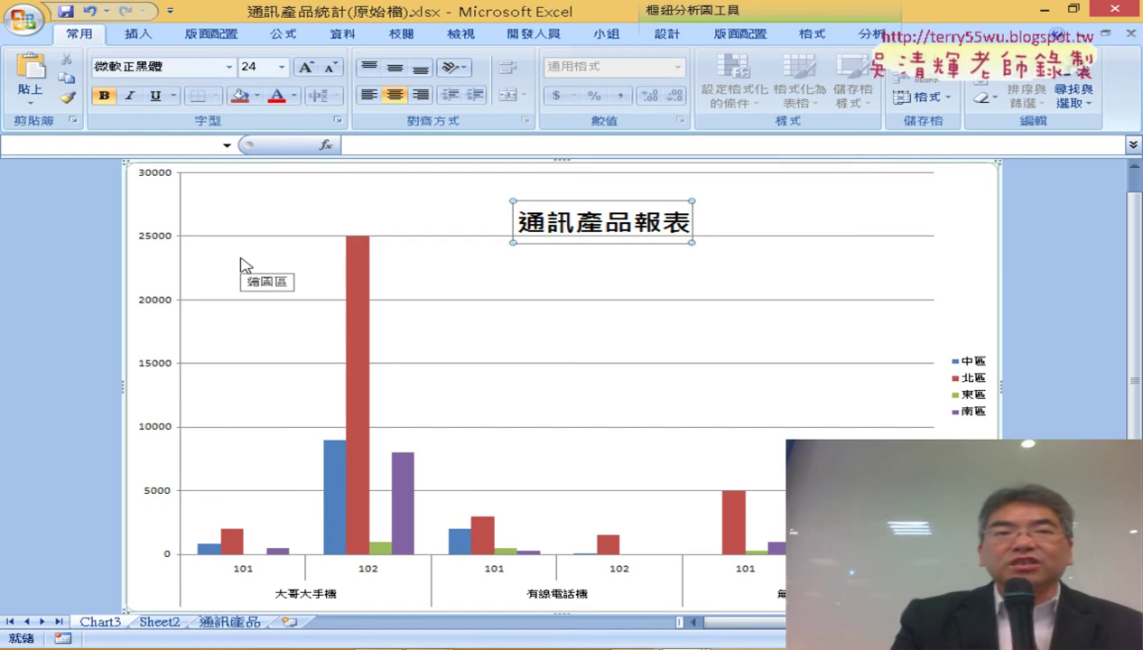
click(104, 96)
click(103, 95)
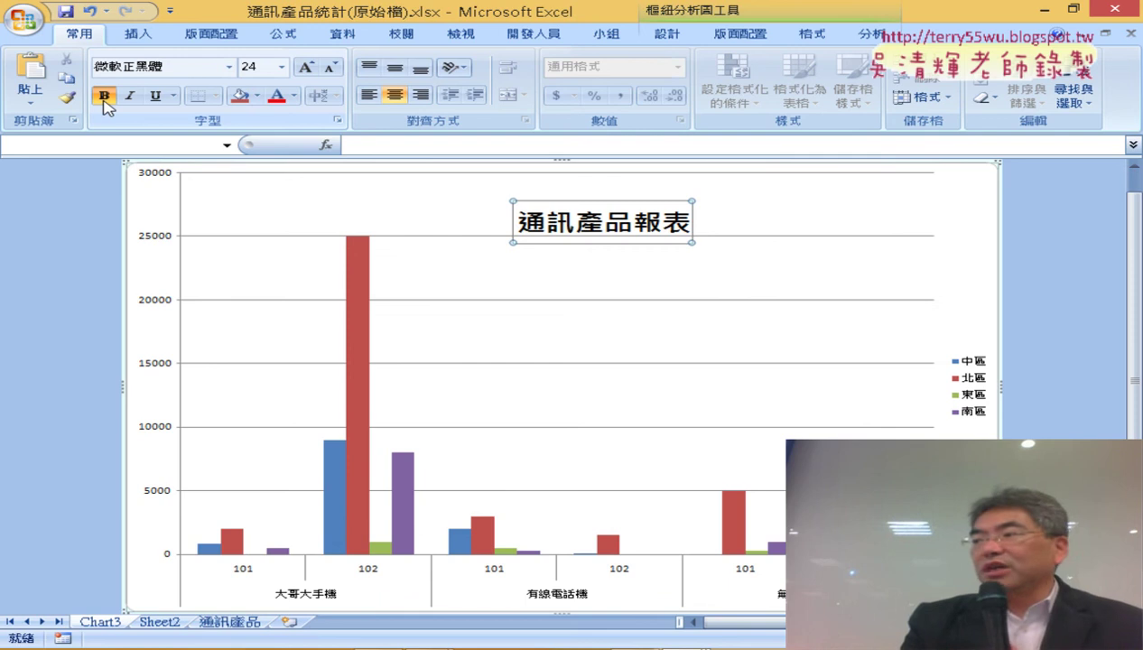
click(614, 646)
scroll(661, 505, down, 1)
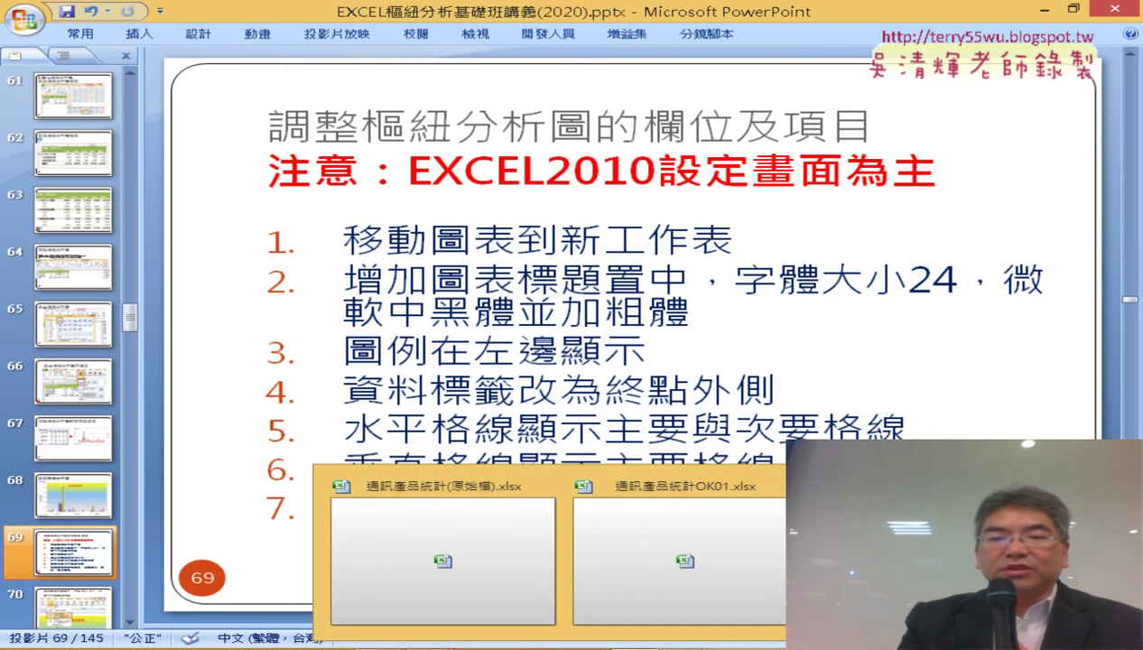
click(476, 574)
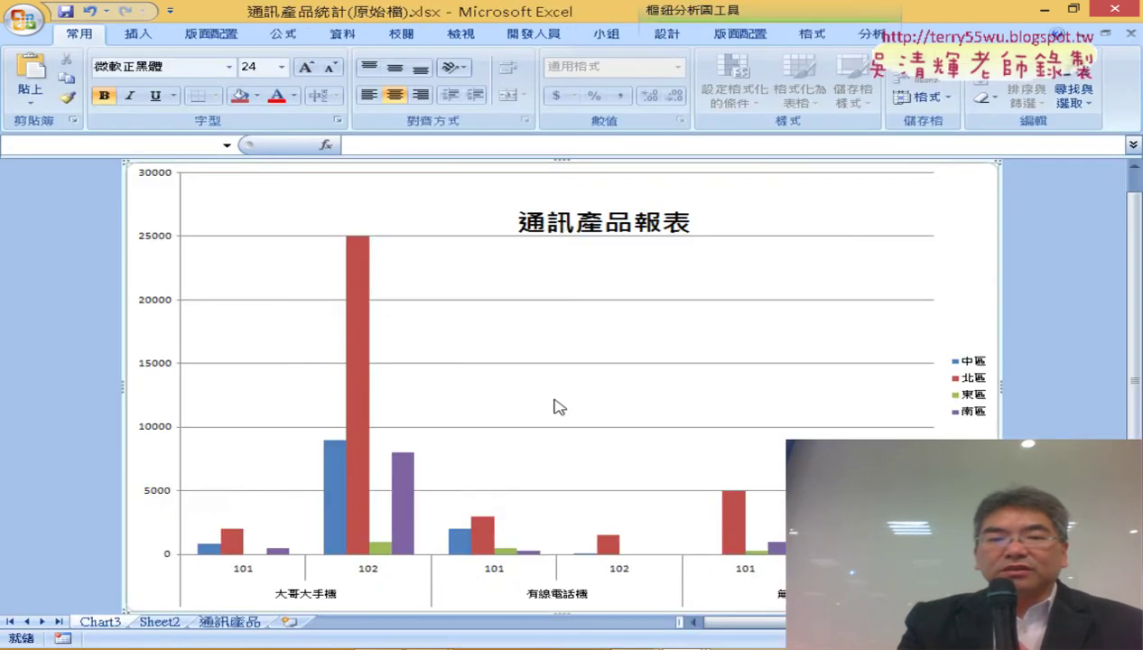
Try left, top and bottom legend positions, ending with the legend on the left.
click(962, 365)
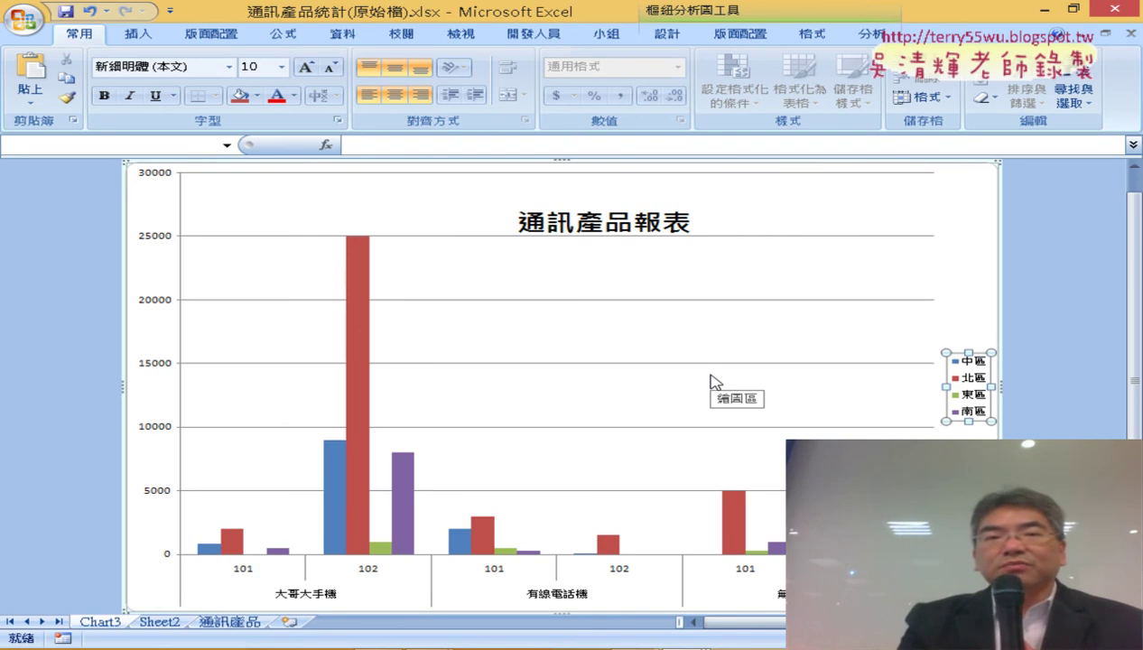
click(769, 40)
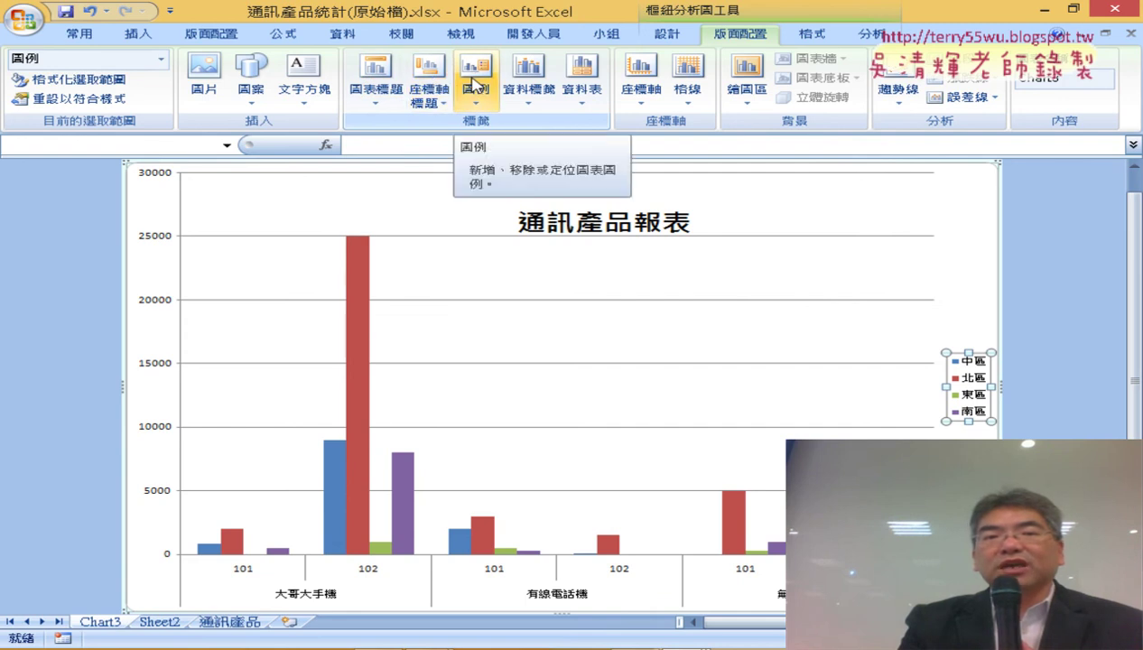
click(475, 88)
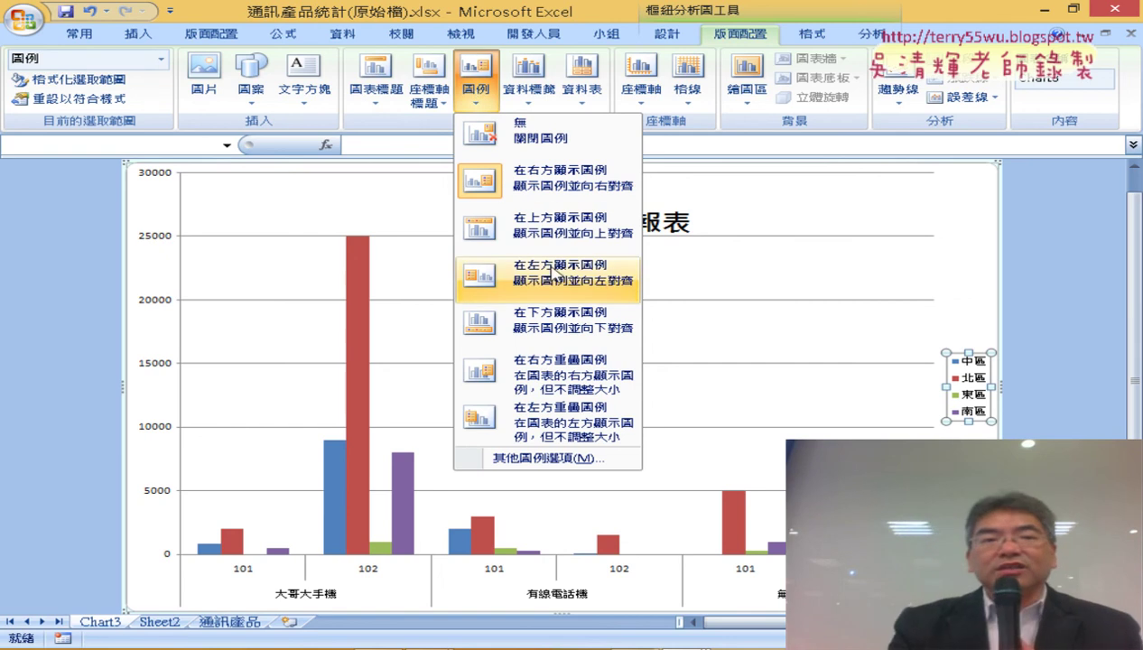
click(556, 274)
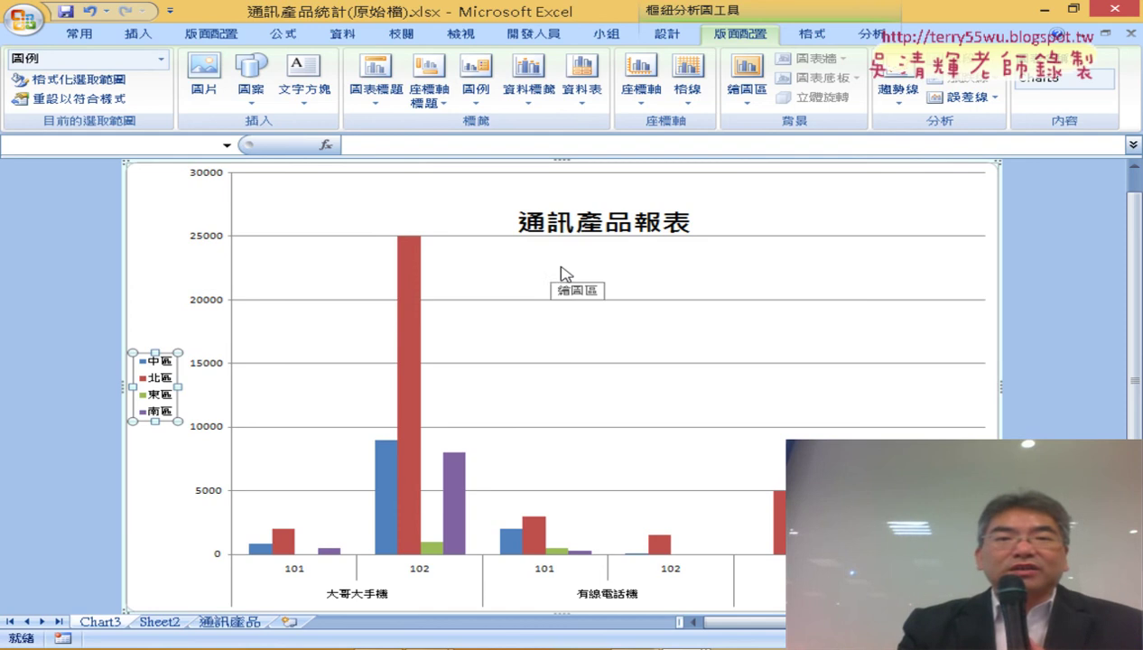
click(476, 81)
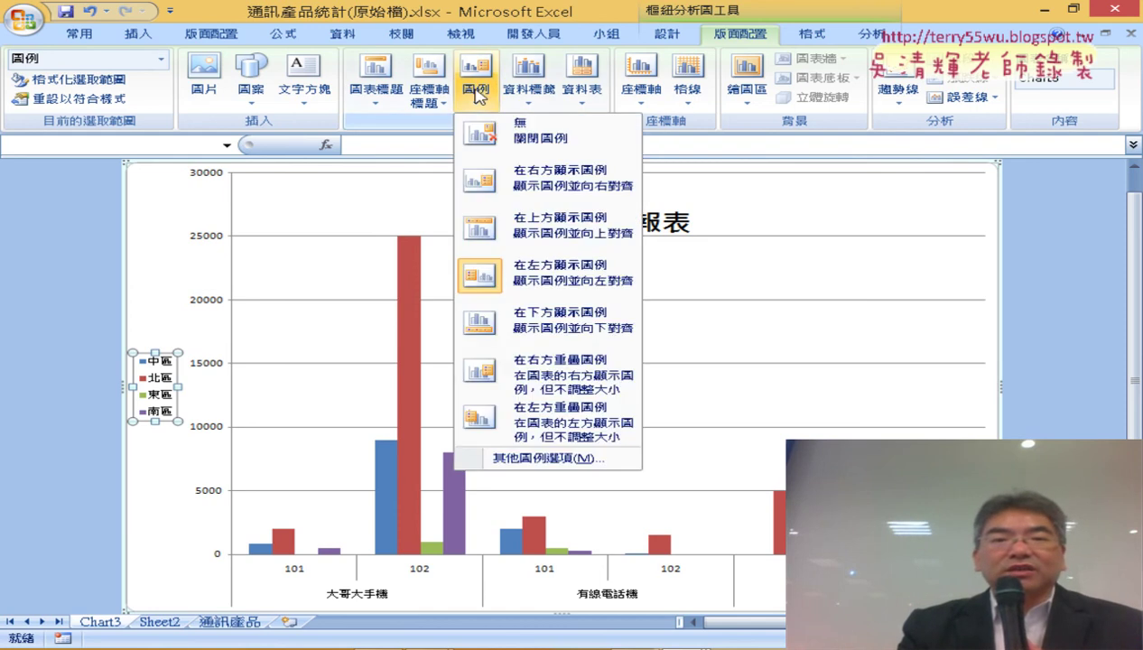
click(504, 242)
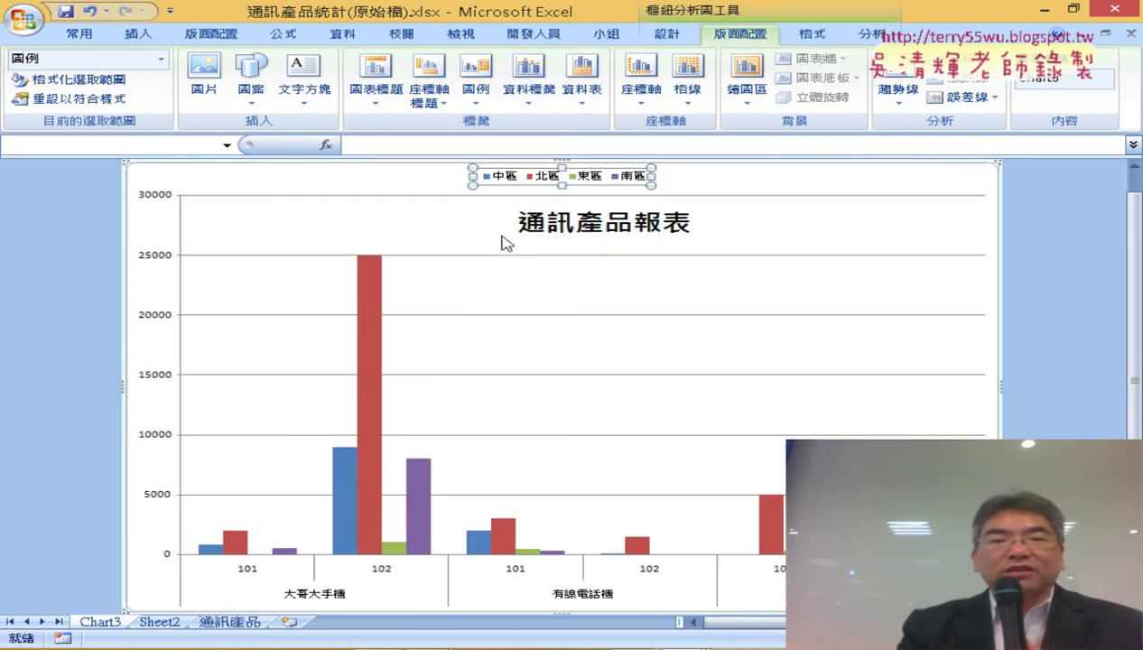
click(476, 79)
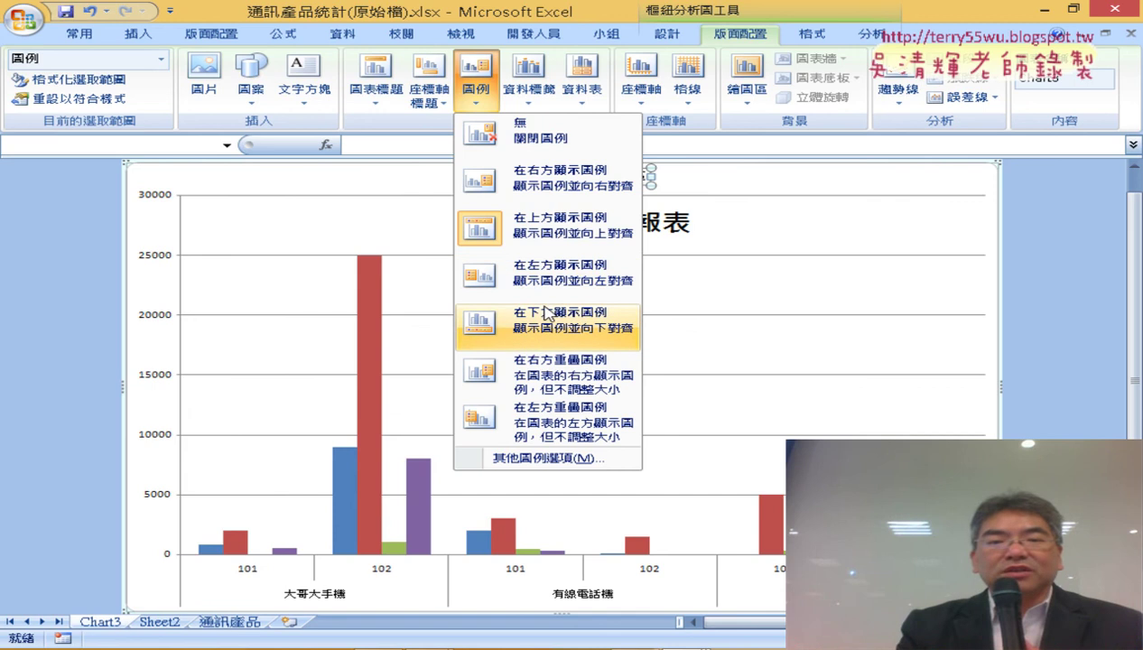
click(546, 314)
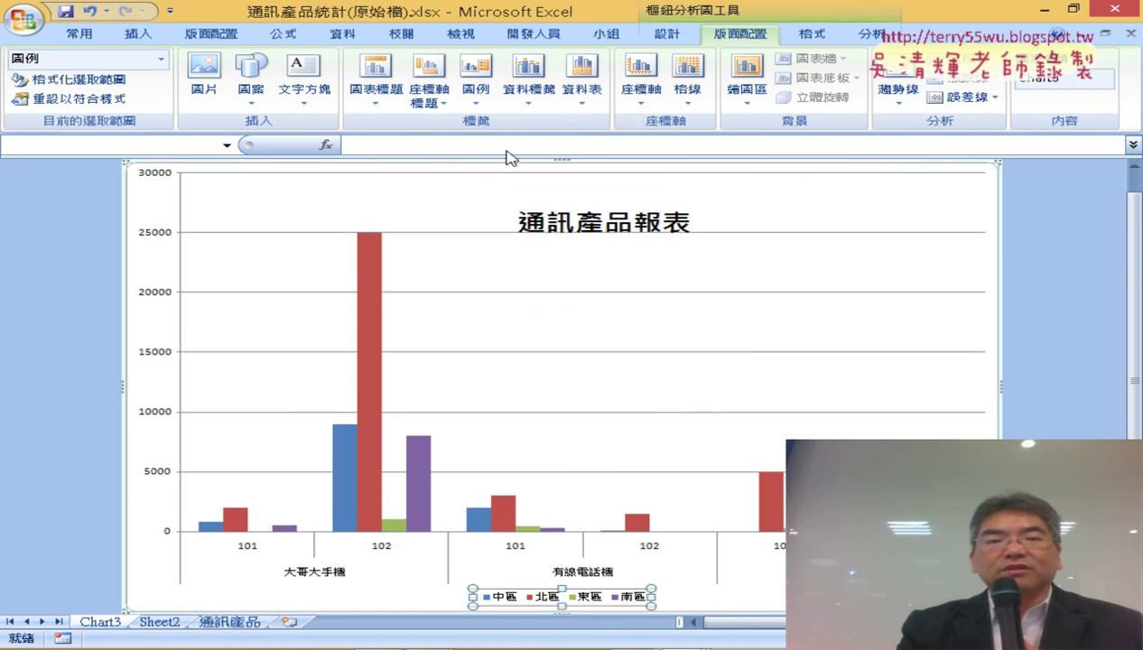
click(479, 90)
click(504, 280)
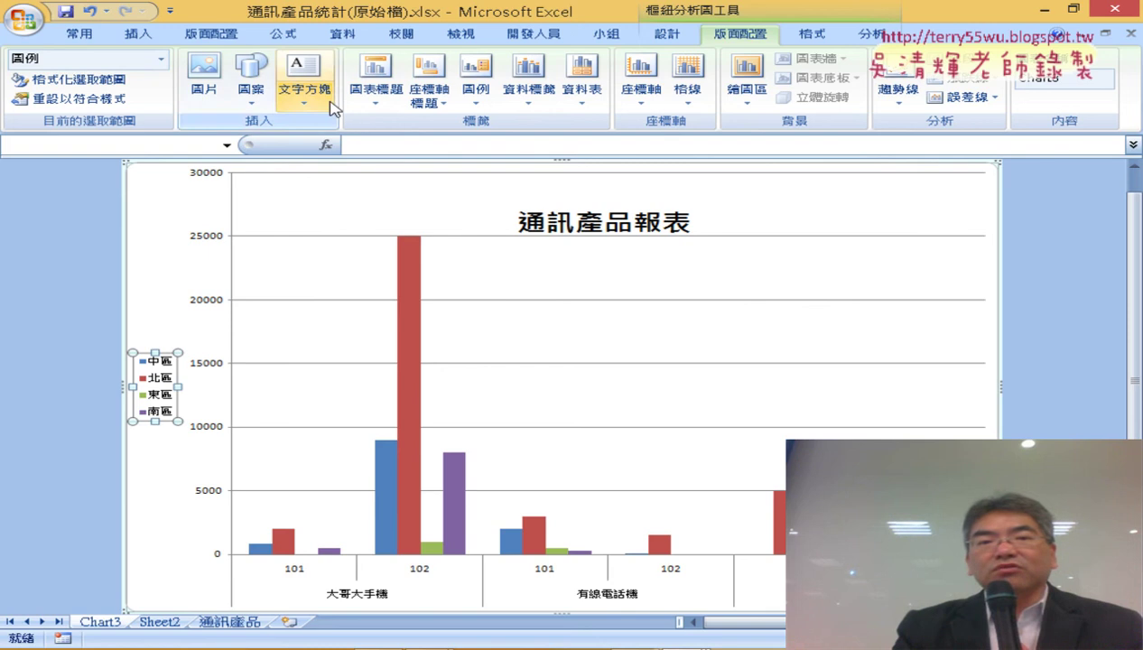
Open the Axis Titles options, then the Data Labels placement list.
click(431, 104)
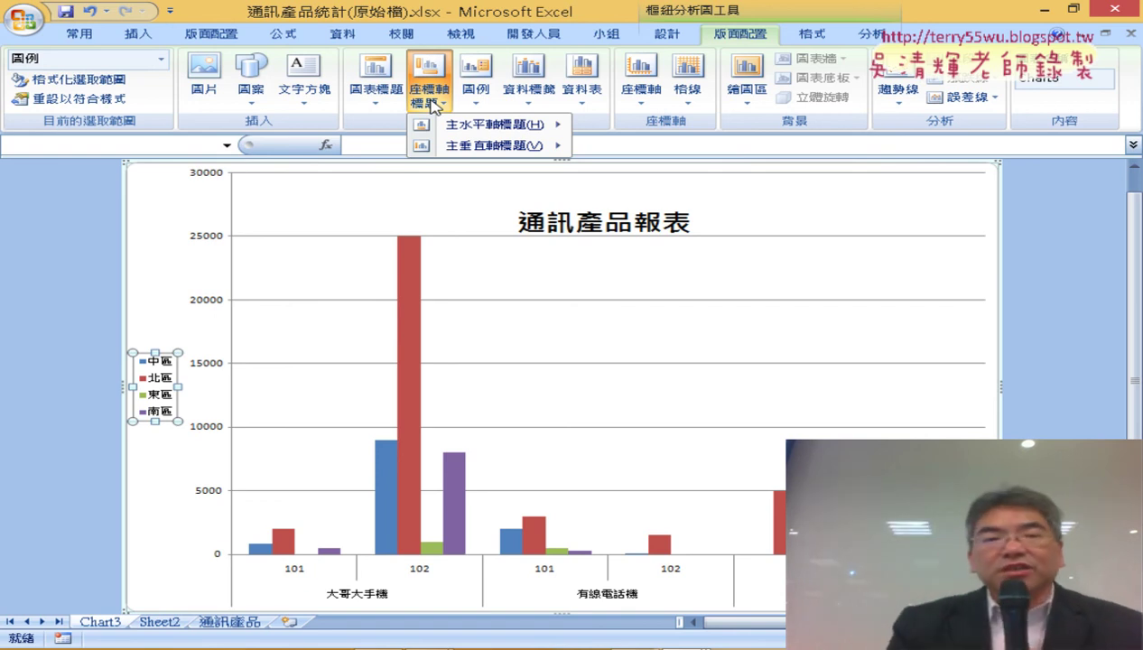
click(536, 94)
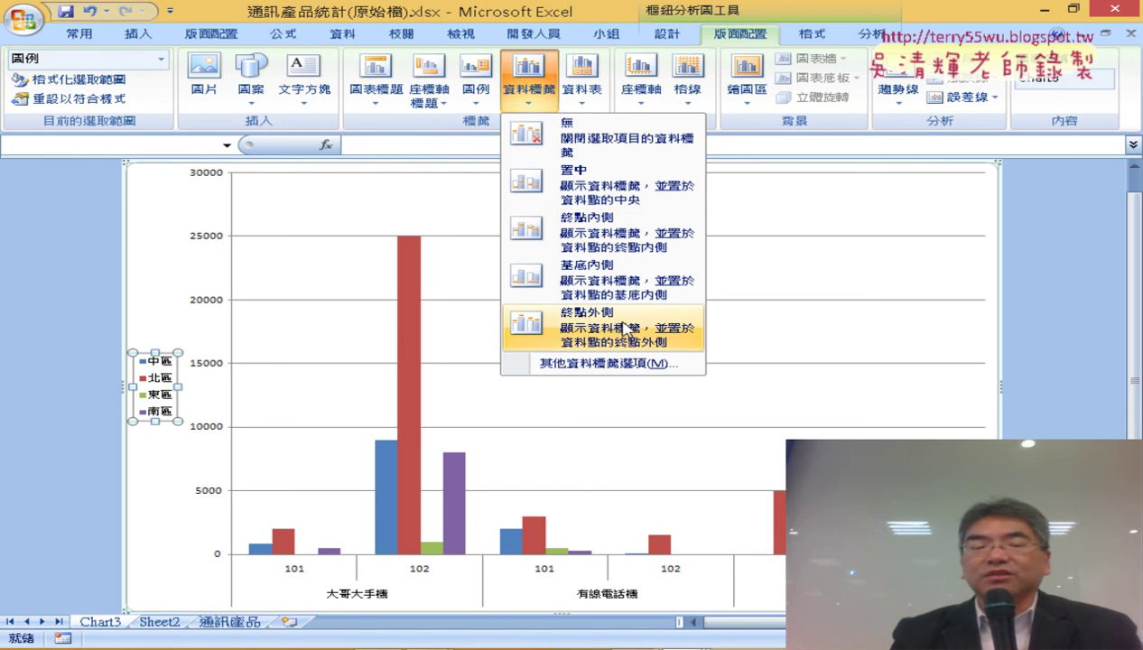
Try Outside End and Inside End data labels, settling on Outside End.
click(623, 329)
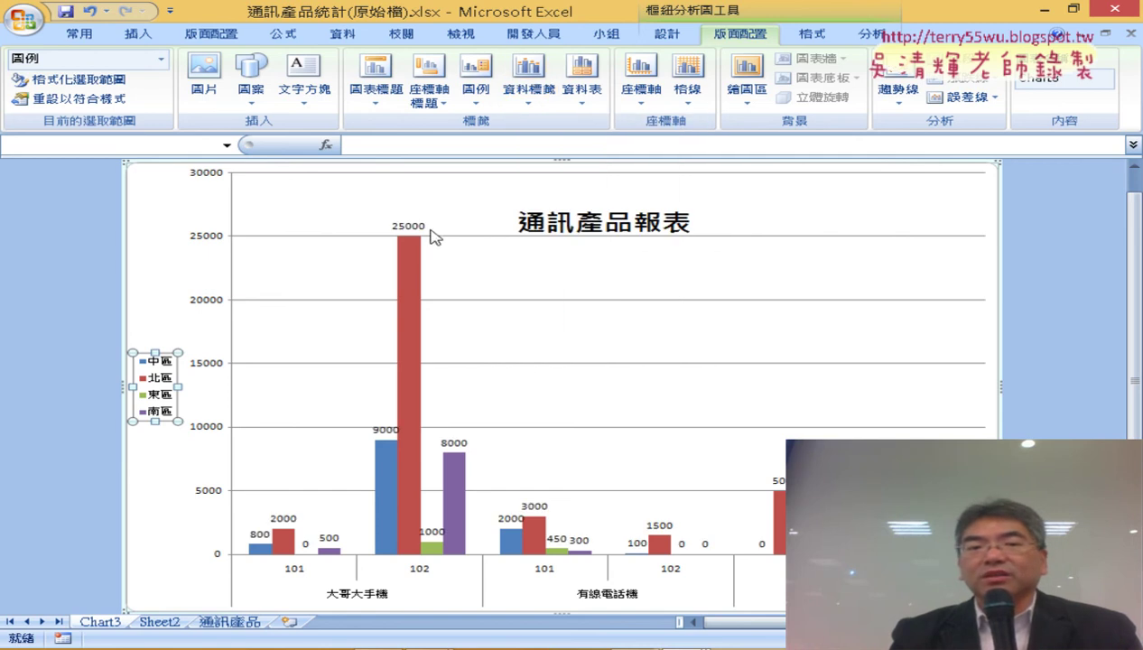
click(529, 97)
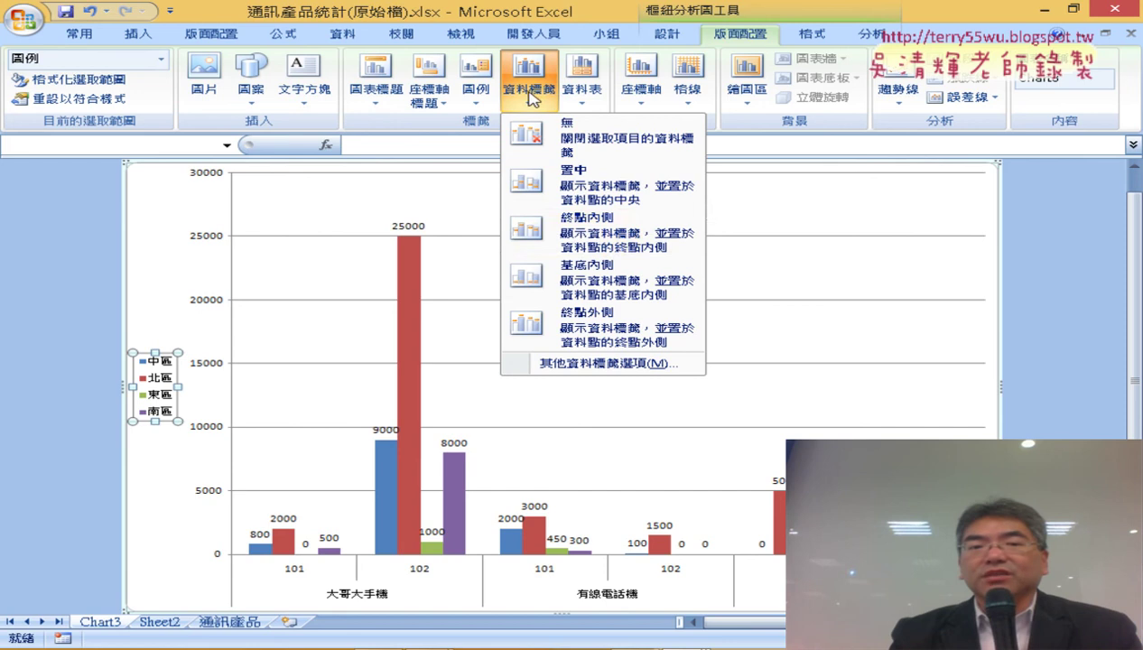
click(576, 242)
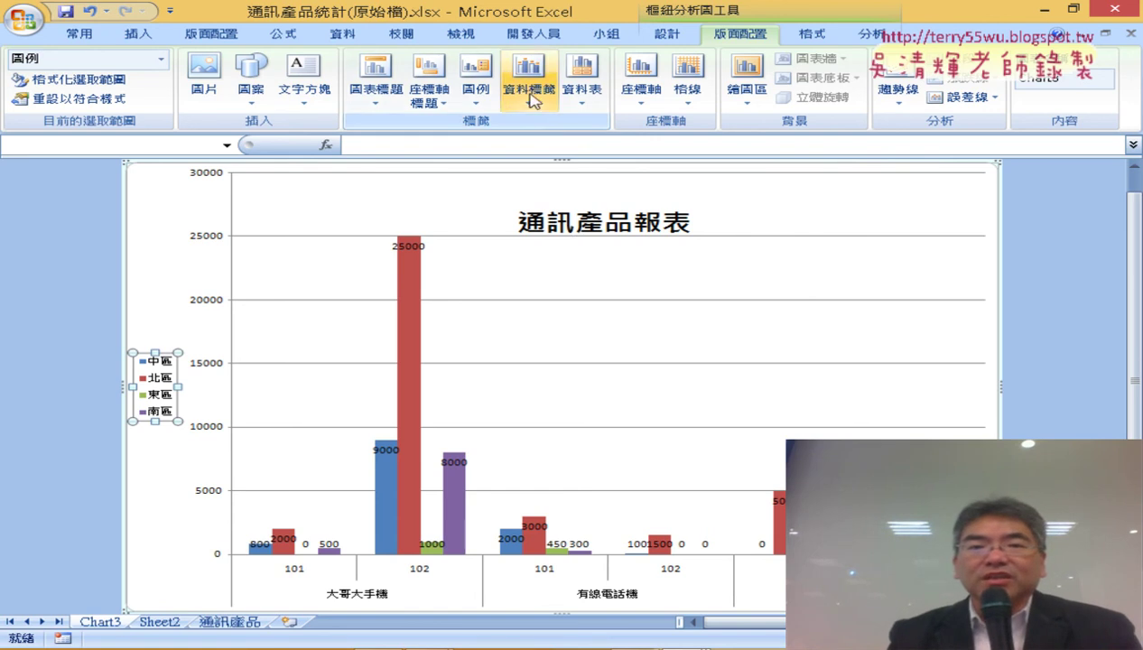
click(530, 101)
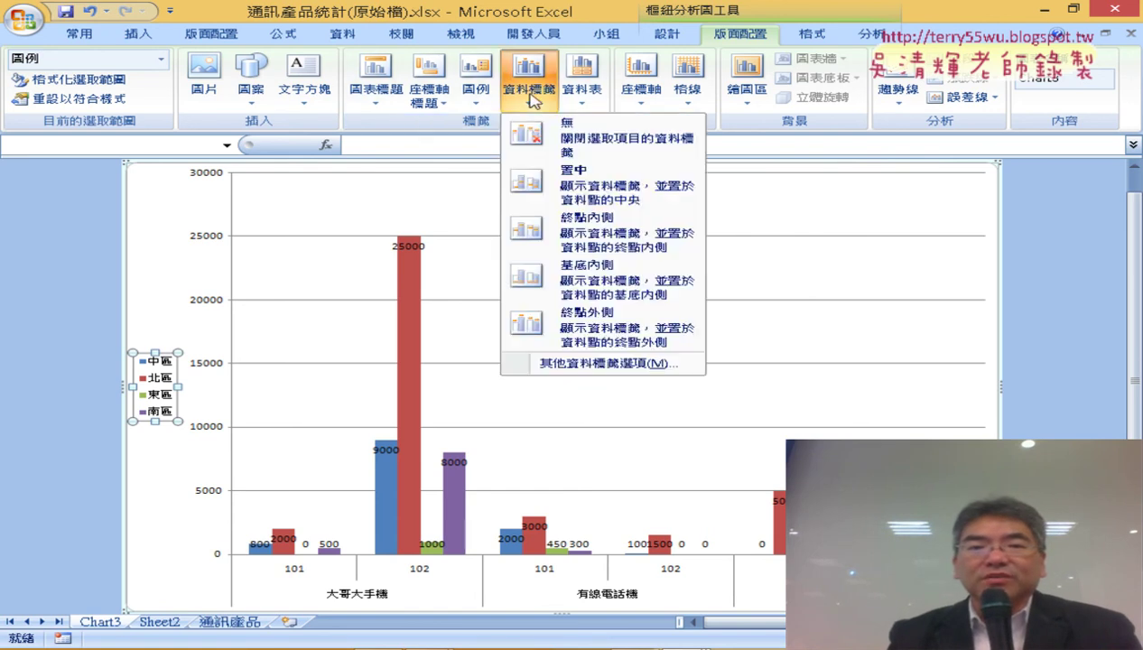
click(600, 327)
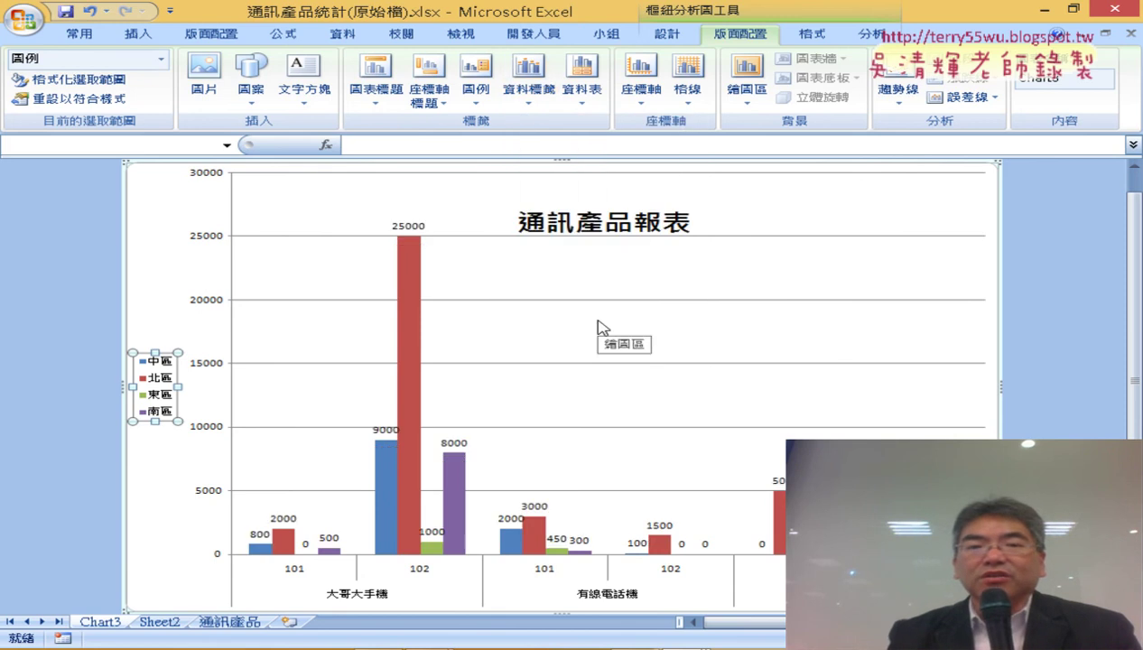
click(531, 101)
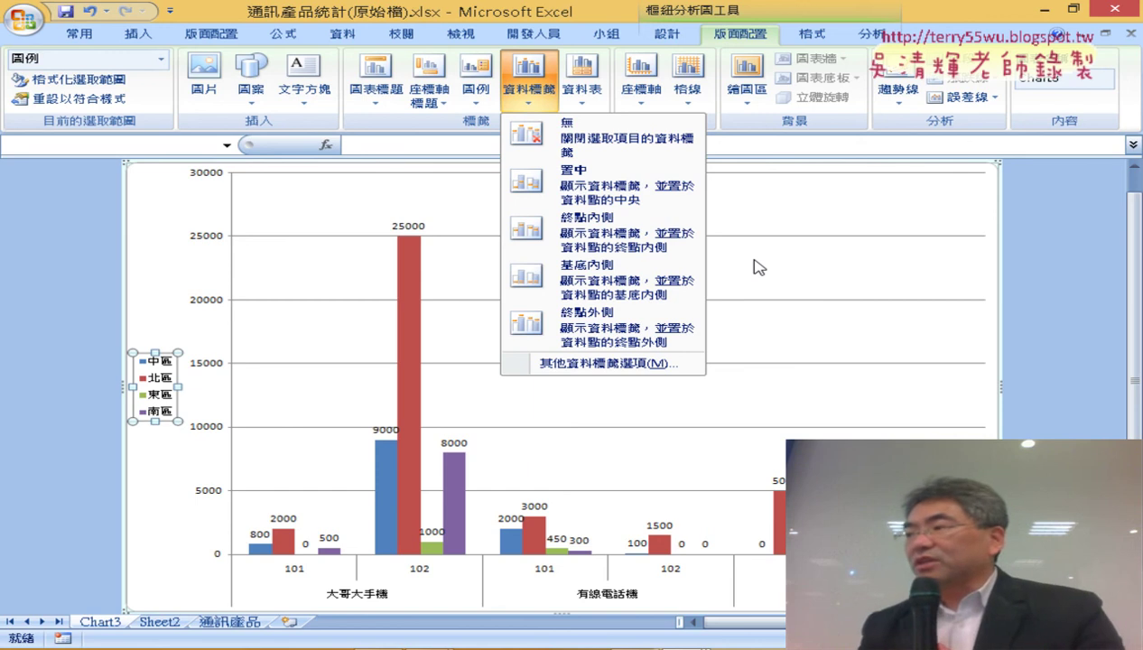
click(650, 649)
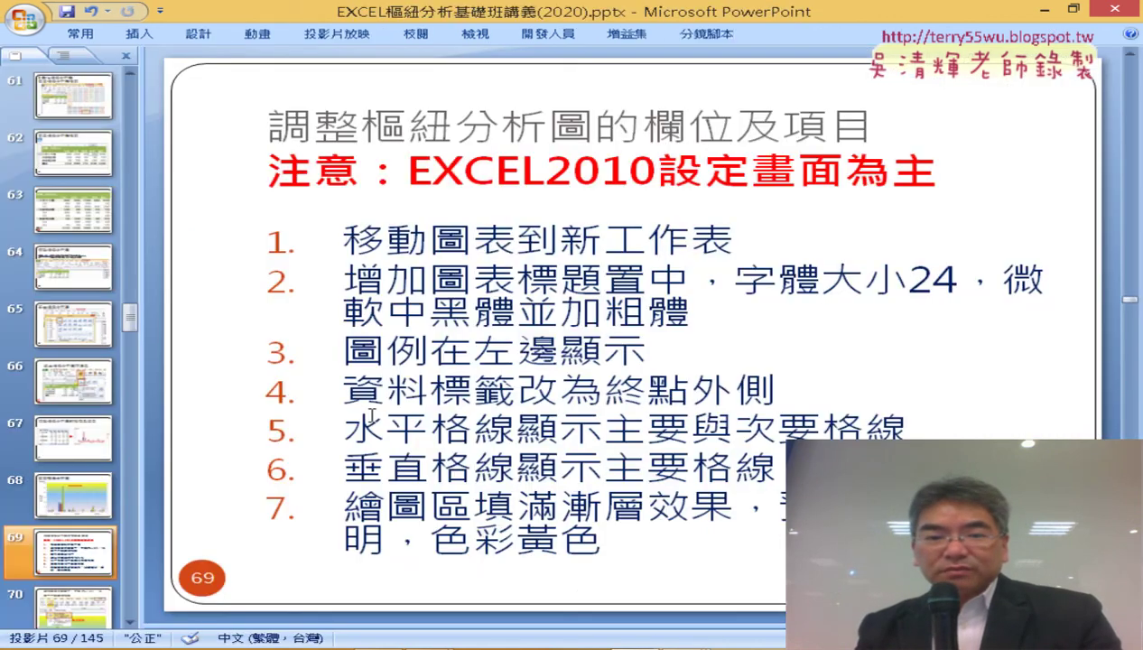
Highlight the major/minor horizontal and vertical gridline steps on slide 69, then minimise PowerPoint.
drag(346, 421, 511, 430)
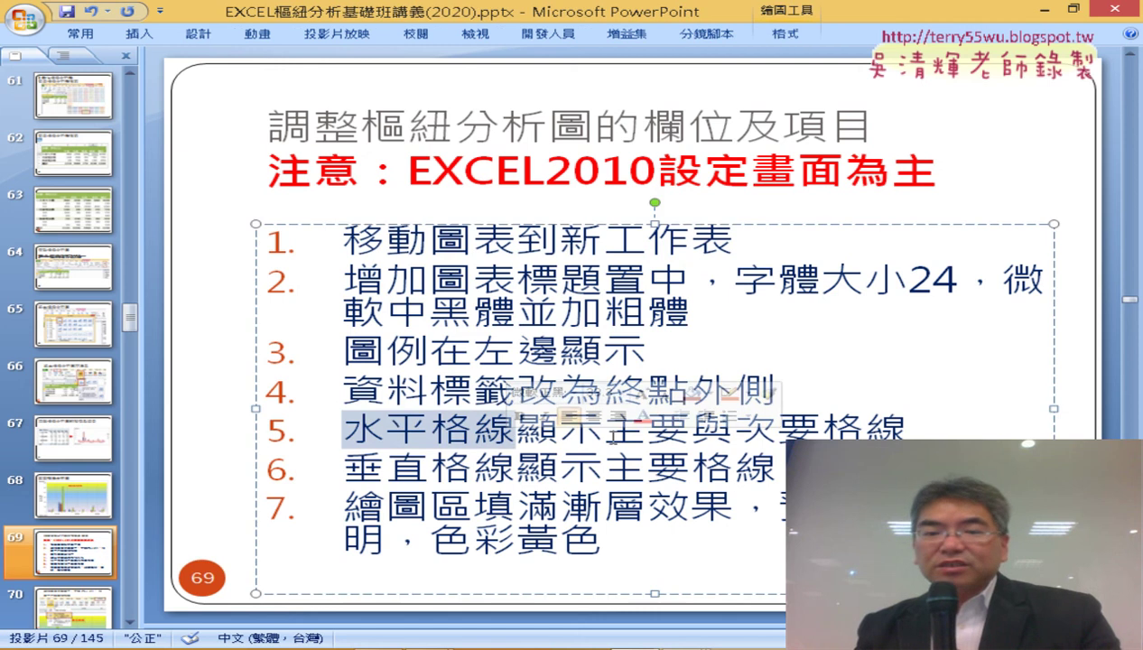
drag(606, 430, 906, 432)
click(733, 432)
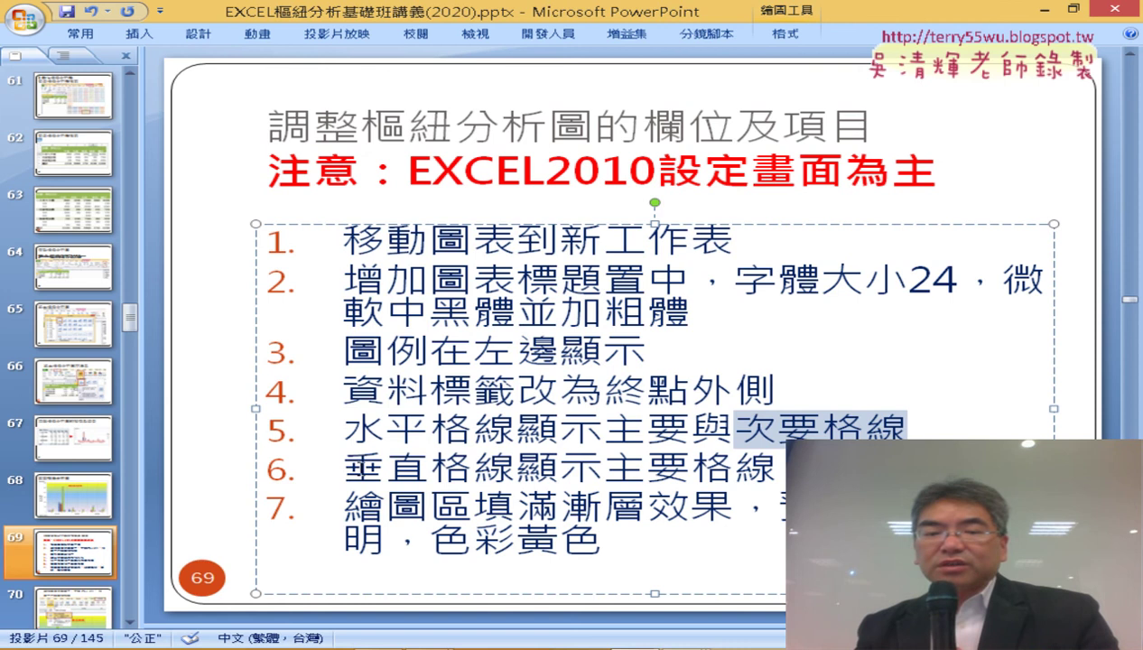
drag(344, 468, 775, 470)
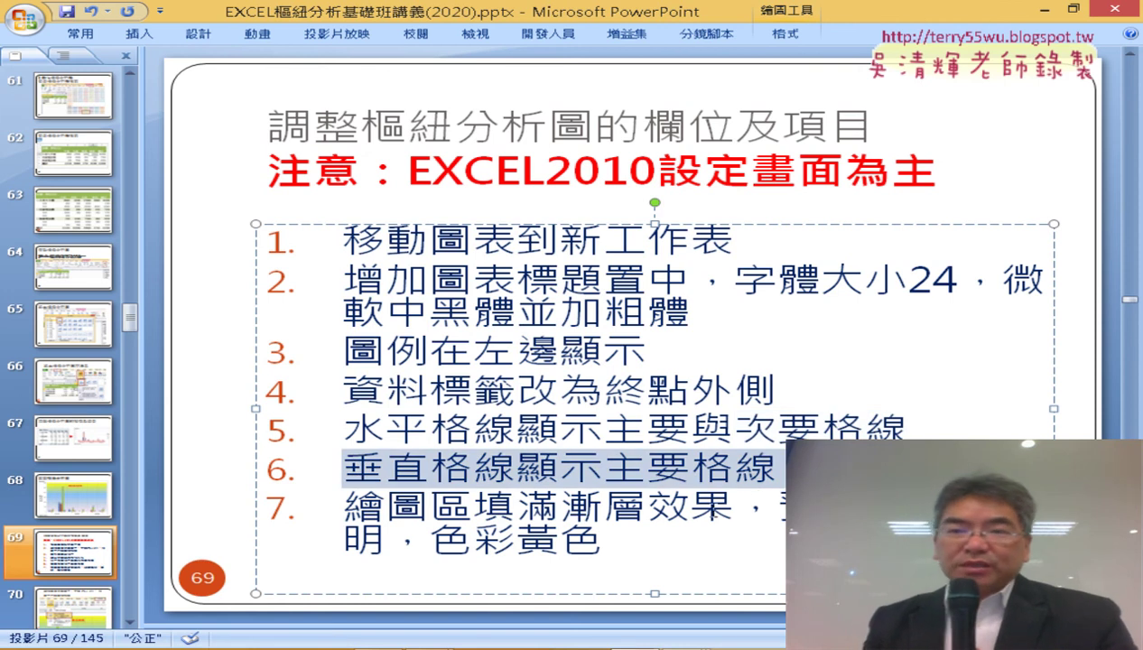
click(1046, 10)
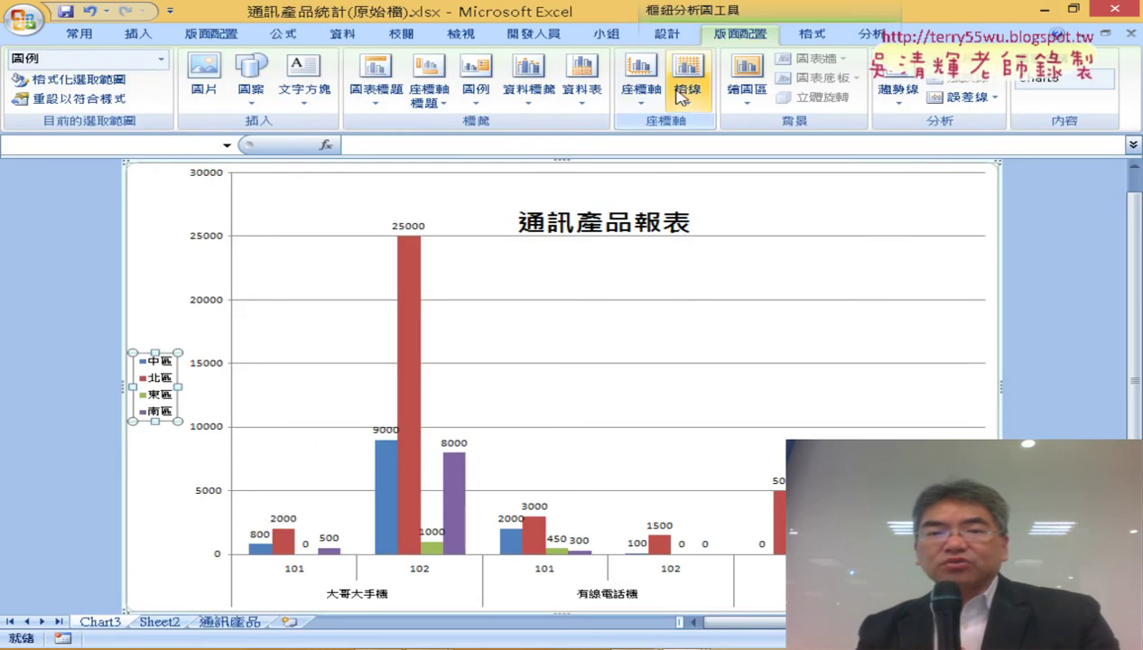
Highlight the gridline options, horizontal gridlines and major-and-minor choice with pen annotations, then clear them.
click(689, 92)
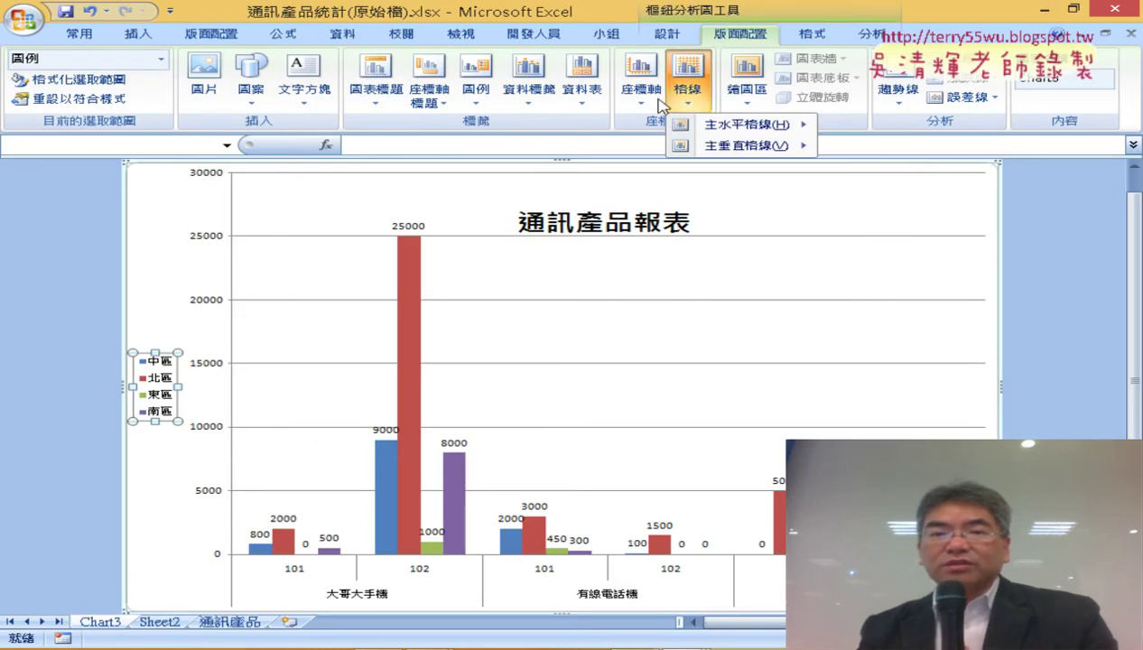
mouse_move(739, 123)
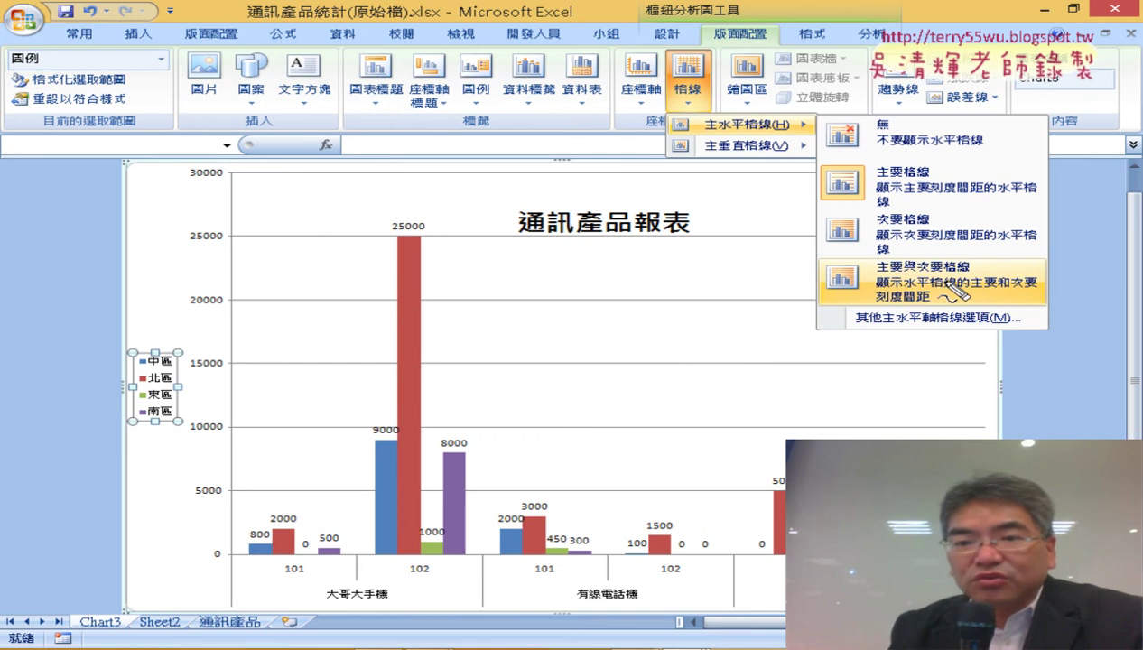
mouse_move(953, 307)
mouse_down()
mouse_move(974, 265)
mouse_move(1004, 287)
mouse_up()
mouse_move(802, 144)
mouse_down()
mouse_move(631, 120)
mouse_move(829, 134)
mouse_up()
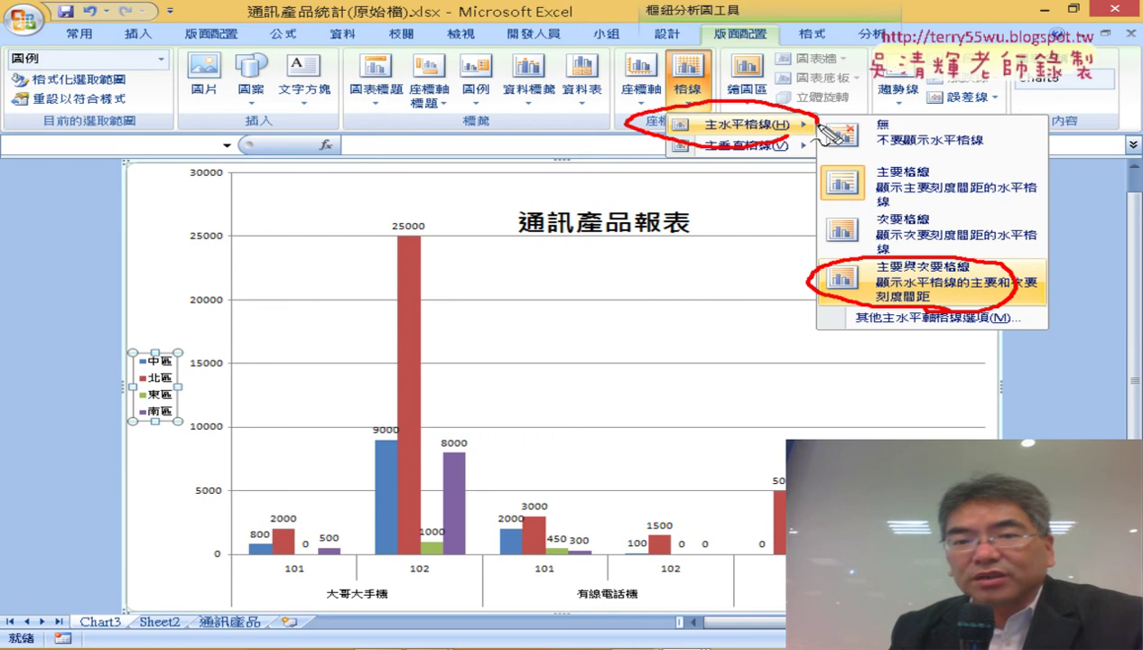
drag(647, 111, 691, 120)
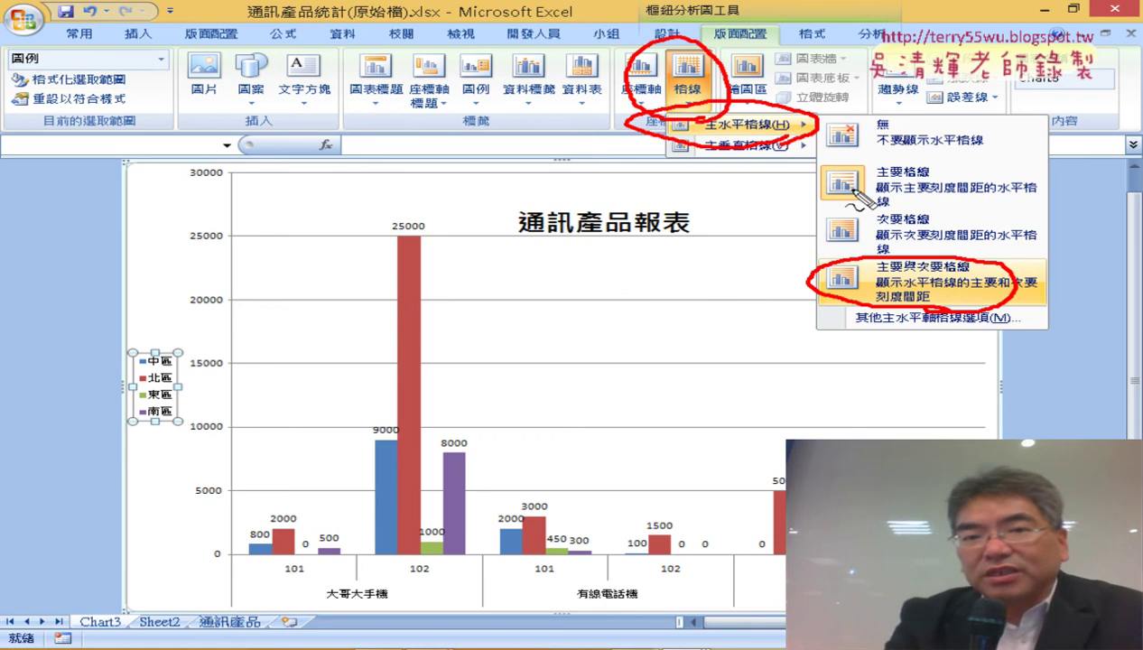
key(Escape)
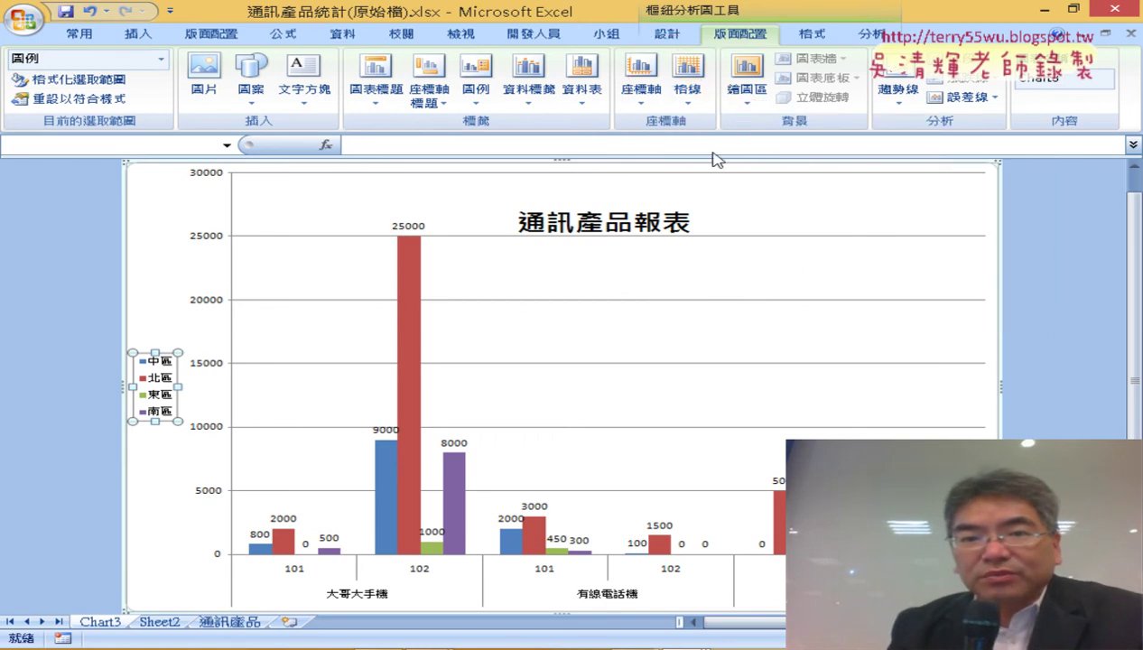
Add minor primary horizontal gridlines to the Chart3 pivot chart.
click(688, 82)
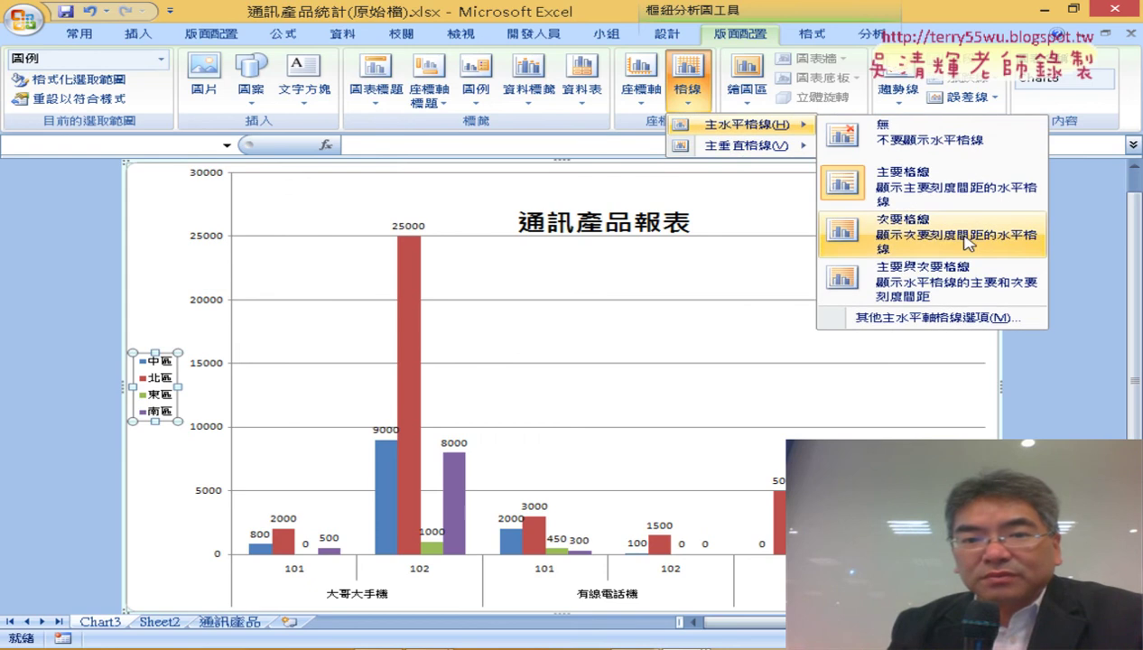
click(968, 242)
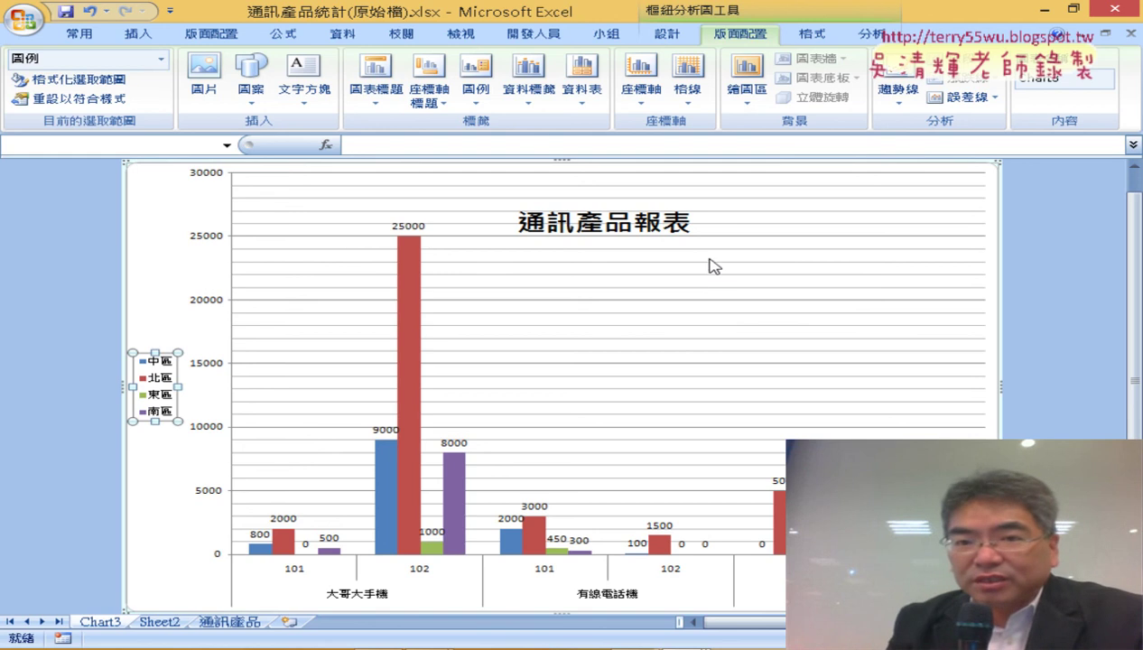
click(688, 83)
mouse_move(744, 146)
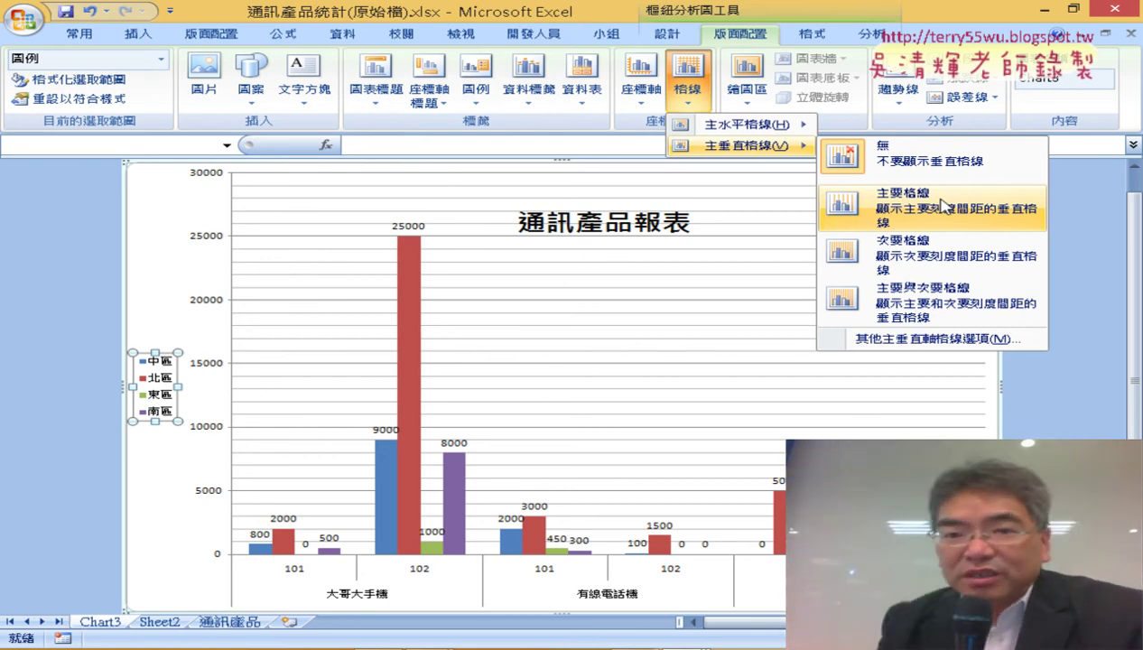
Show major primary vertical gridlines between the product category column groups.
click(942, 205)
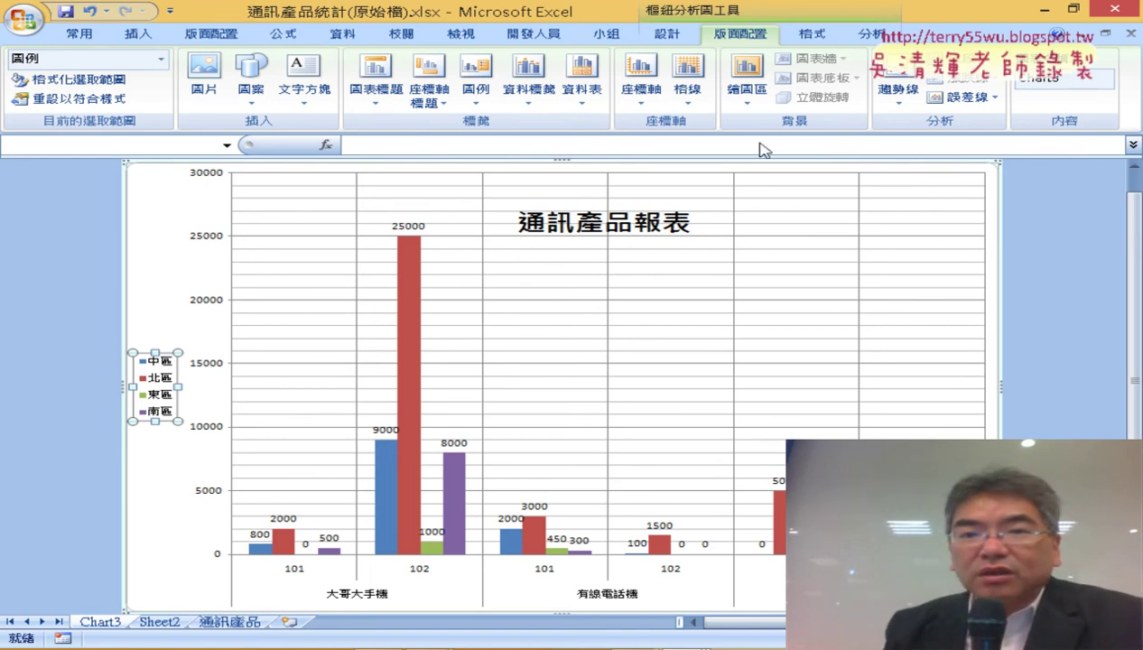
click(747, 102)
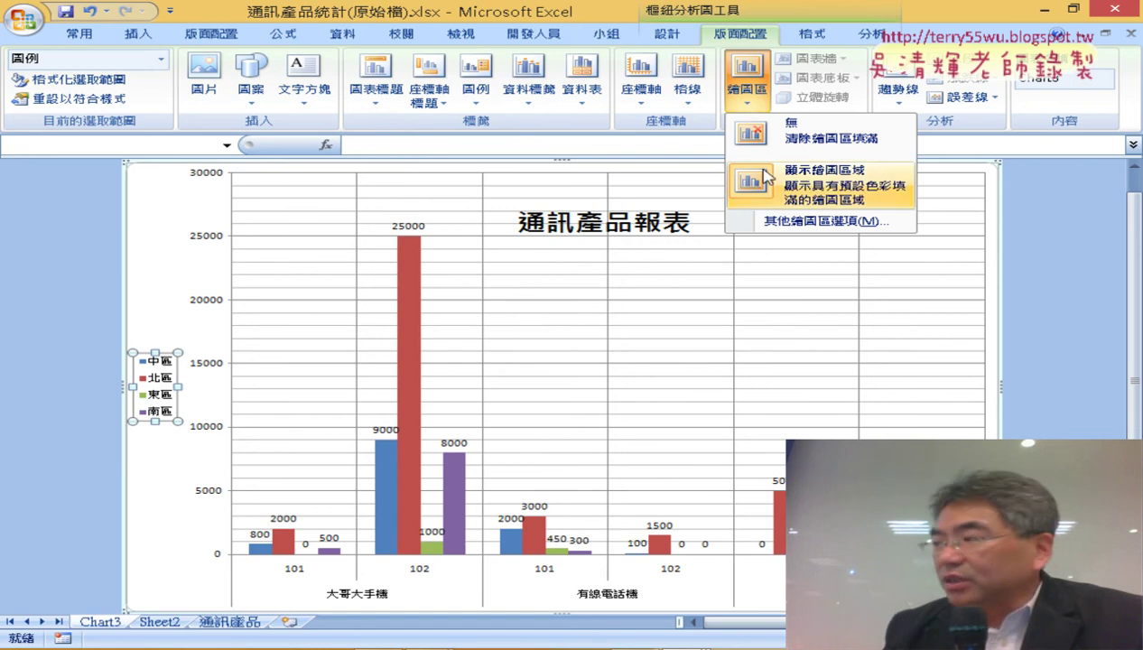
Give the plot area a gradient fill in Format Plot Area and open the Preset colors gallery.
click(799, 224)
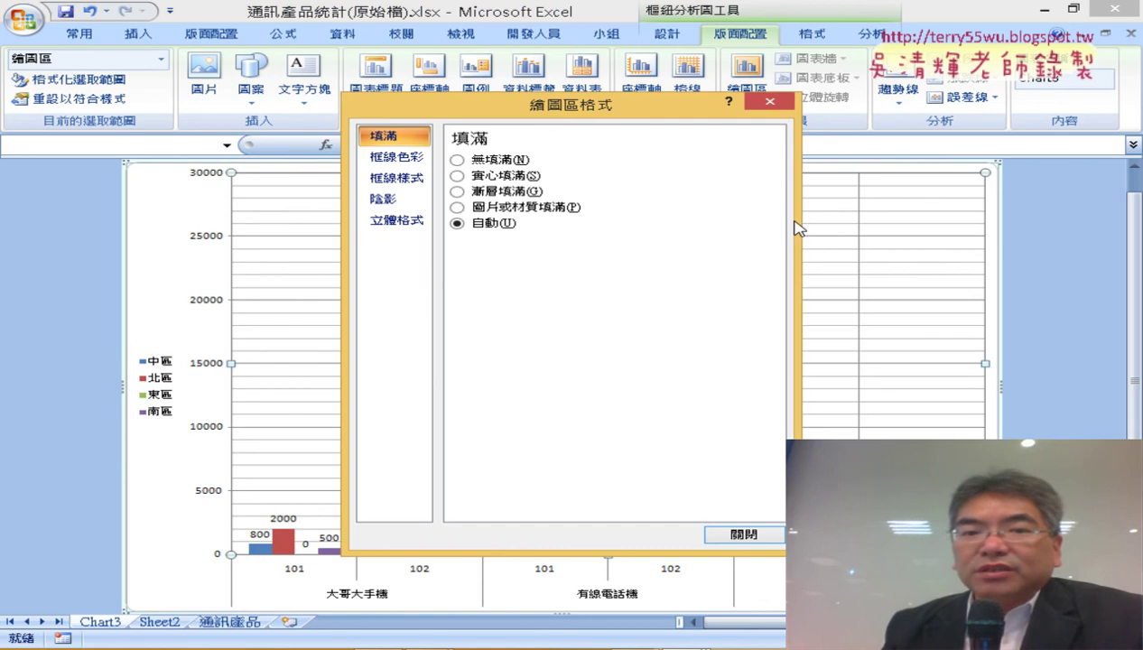
click(533, 200)
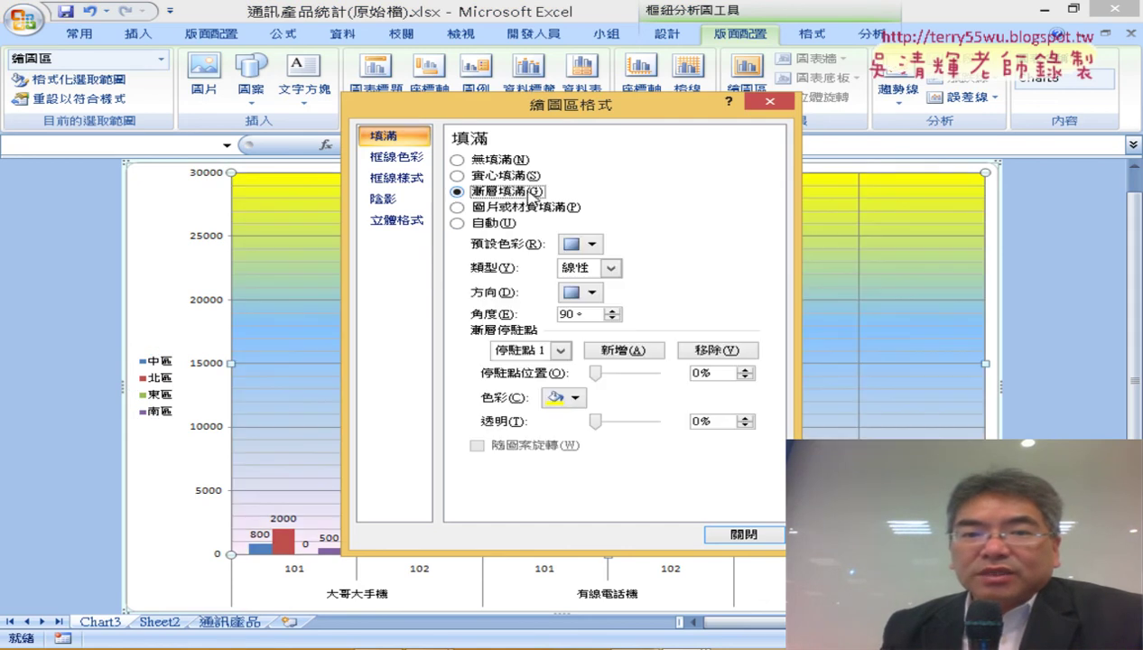
drag(569, 112, 252, 49)
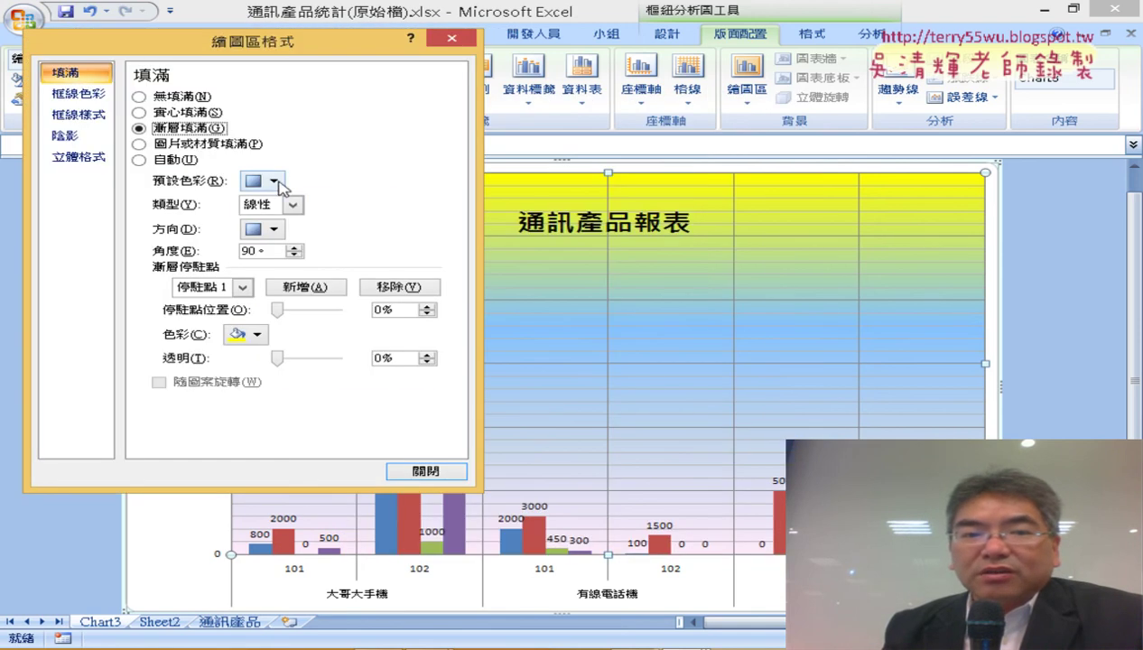
click(274, 182)
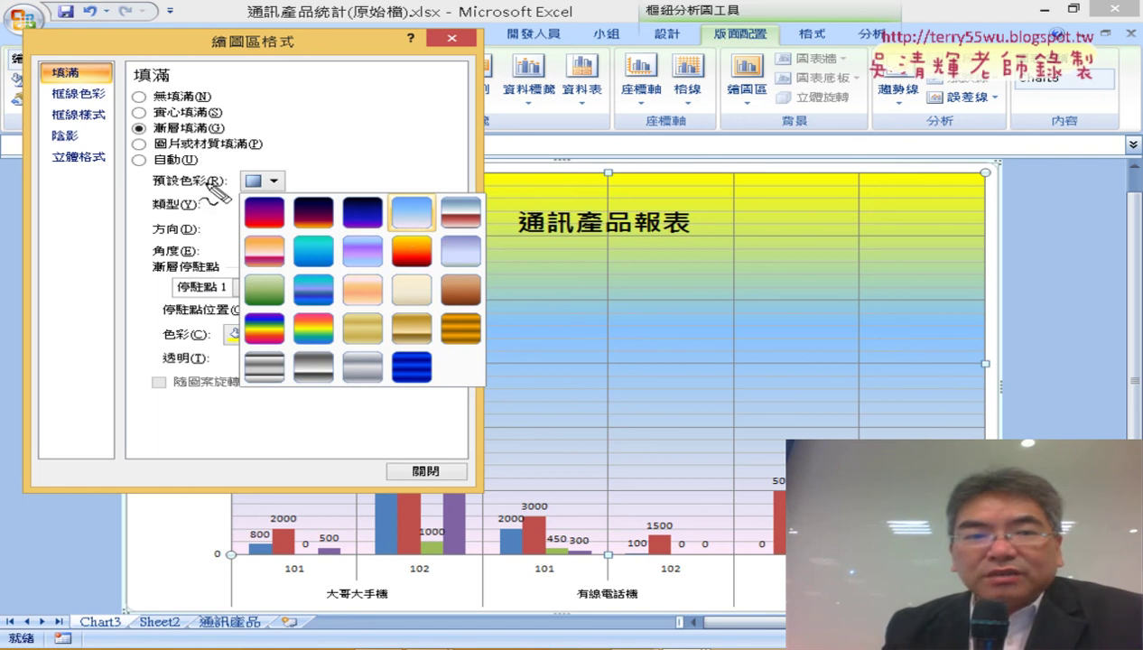
Annotate the Preset colors setting and light-blue preset as step 2, then clear the pen marks.
mouse_move(142, 191)
mouse_down()
mouse_move(282, 178)
mouse_move(134, 215)
mouse_up()
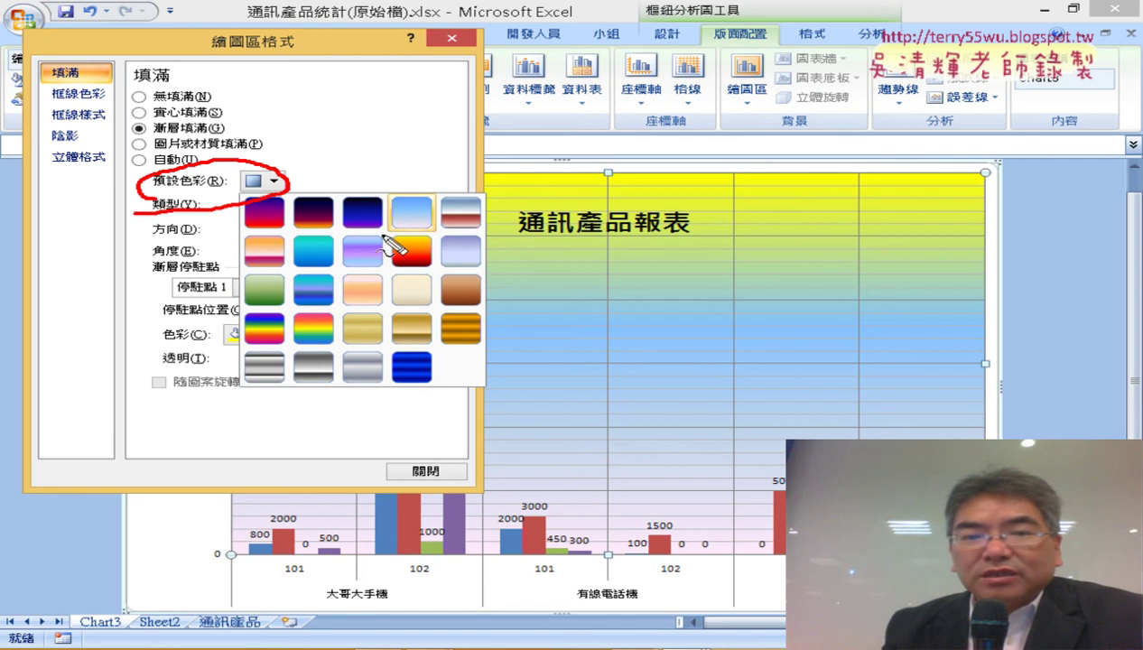
mouse_move(431, 235)
mouse_down()
mouse_move(378, 228)
mouse_move(463, 229)
mouse_up()
mouse_move(578, 214)
mouse_down()
mouse_move(493, 211)
mouse_move(549, 237)
mouse_up()
drag(391, 136, 447, 156)
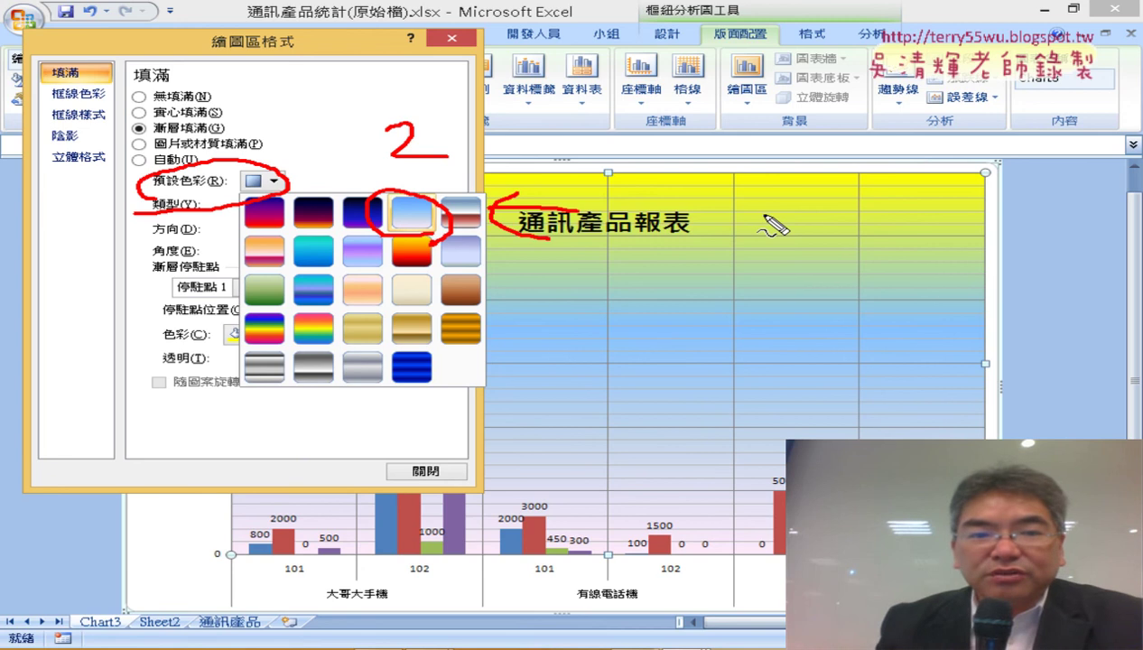
key(Escape)
Set gradient Stop 1 to standard Yellow and close the Format Plot Area window.
click(240, 334)
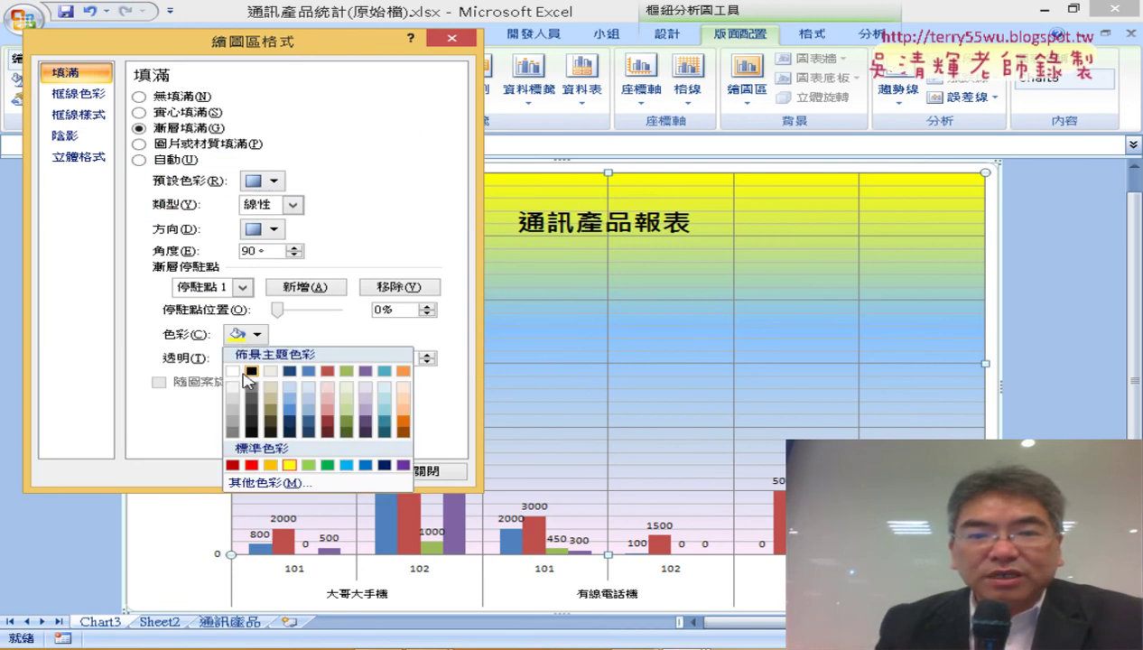
click(234, 371)
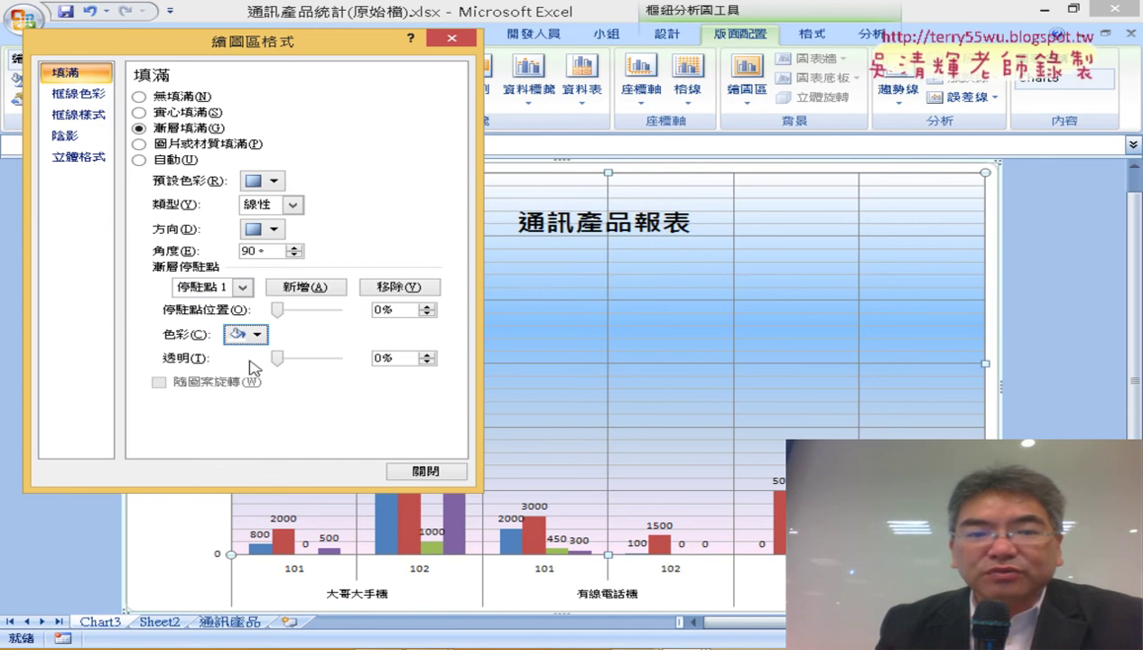
click(238, 336)
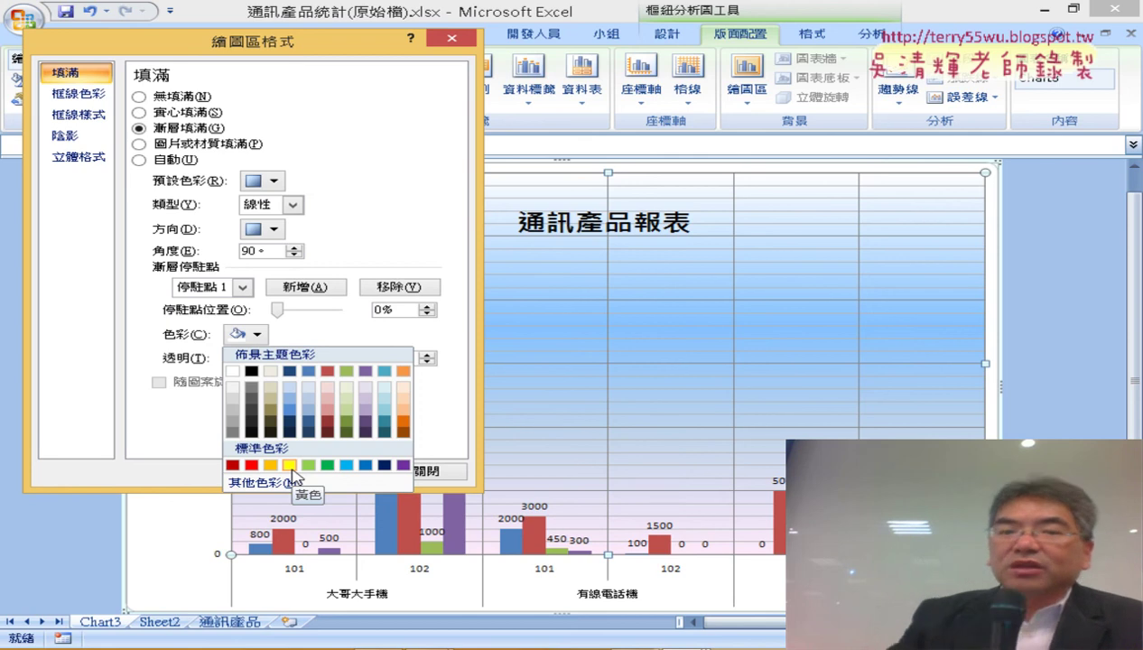
click(290, 466)
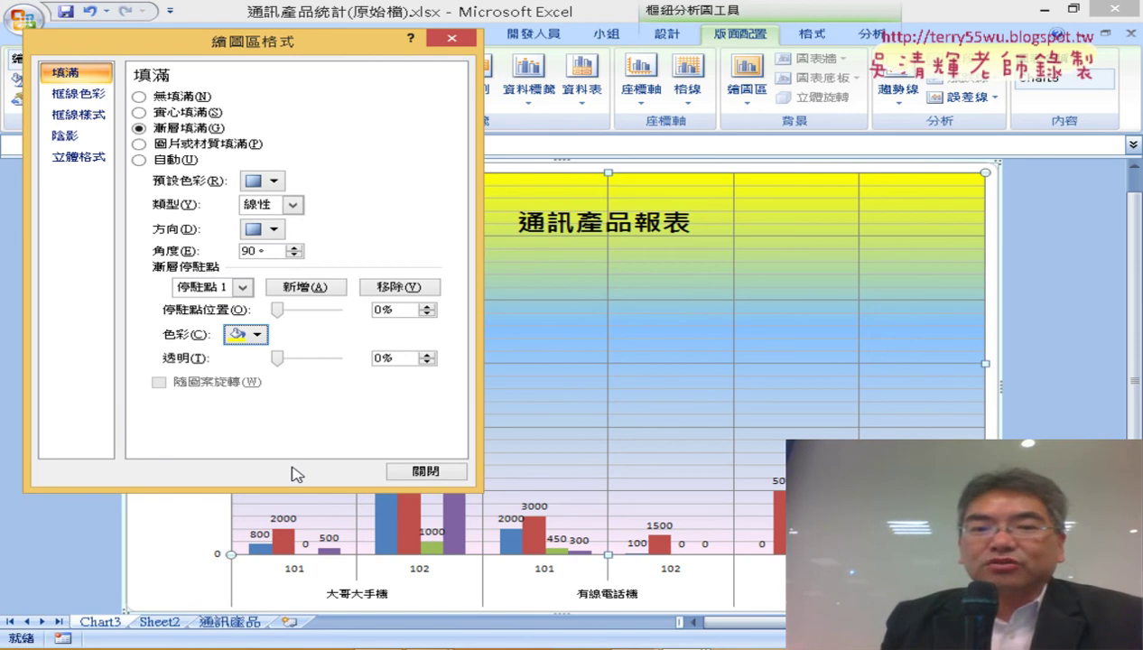
click(397, 470)
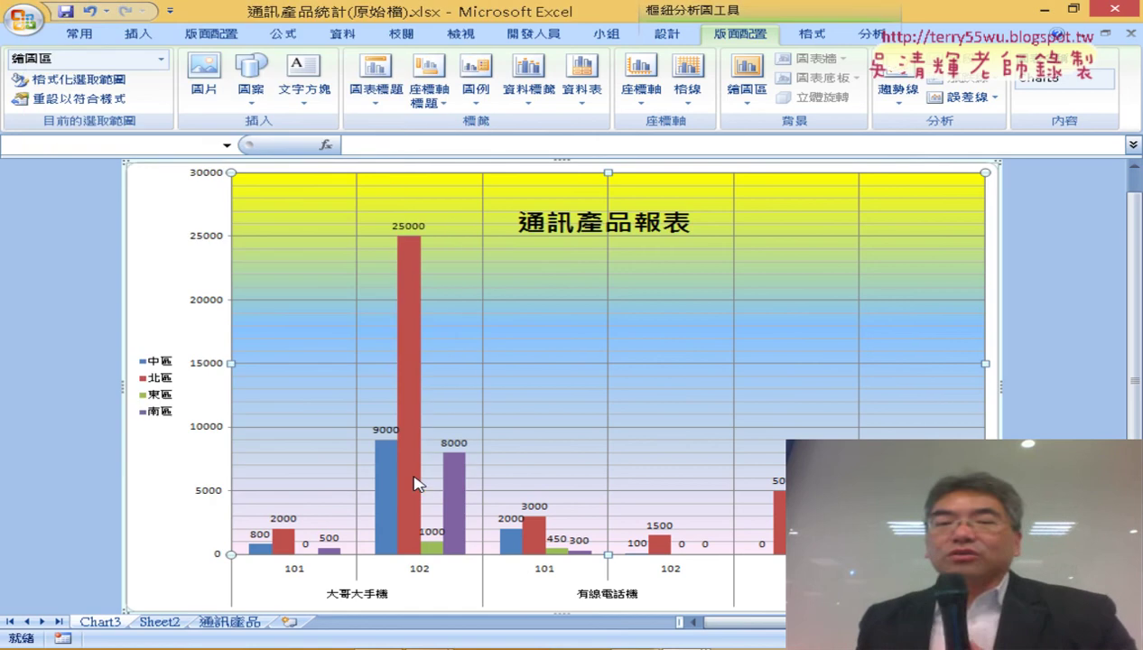